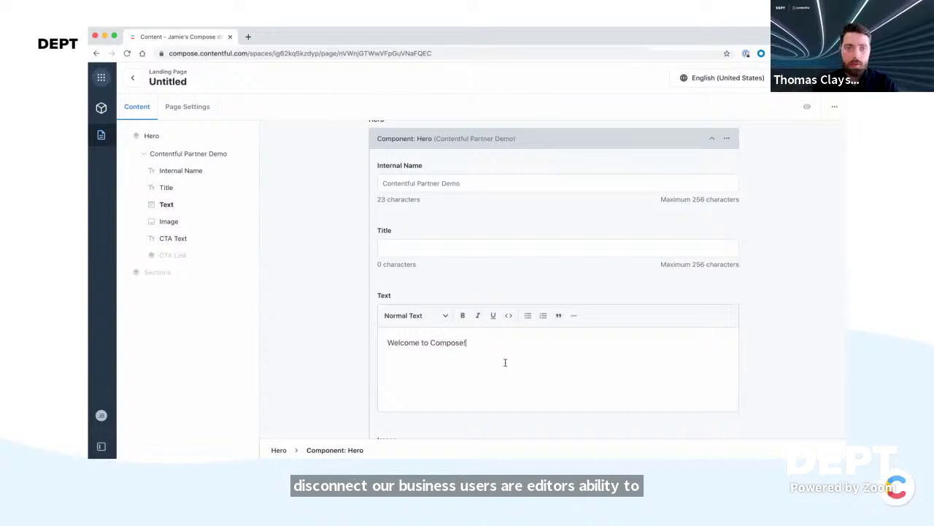
Step: Examine the options for adding media to the hero's Image field and content to the landing page's Sections
{"action": "scroll", "coordinate": [532, 364], "scroll_direction": "down", "scroll_amount": 5}
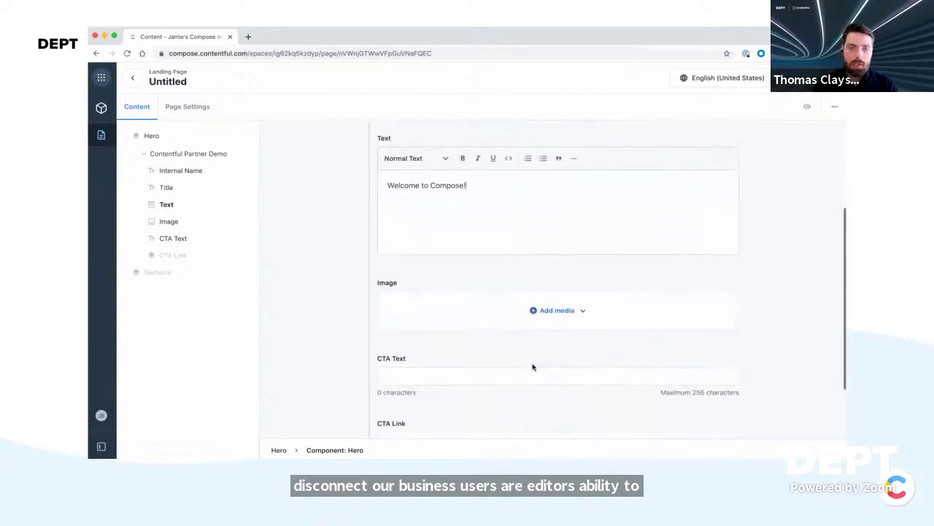
{"action": "left_click", "coordinate": [575, 247]}
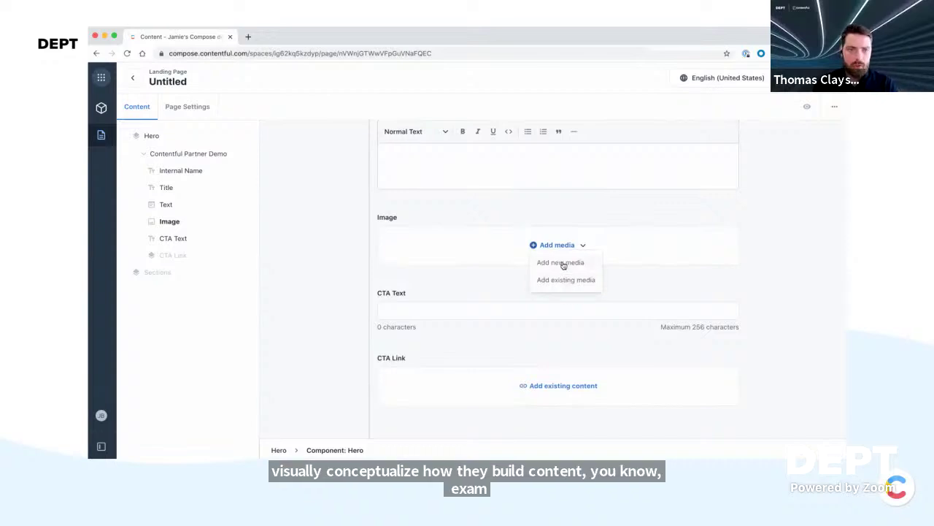
{"action": "left_click", "coordinate": [655, 281]}
{"action": "scroll", "coordinate": [654, 281], "scroll_direction": "down", "scroll_amount": 1}
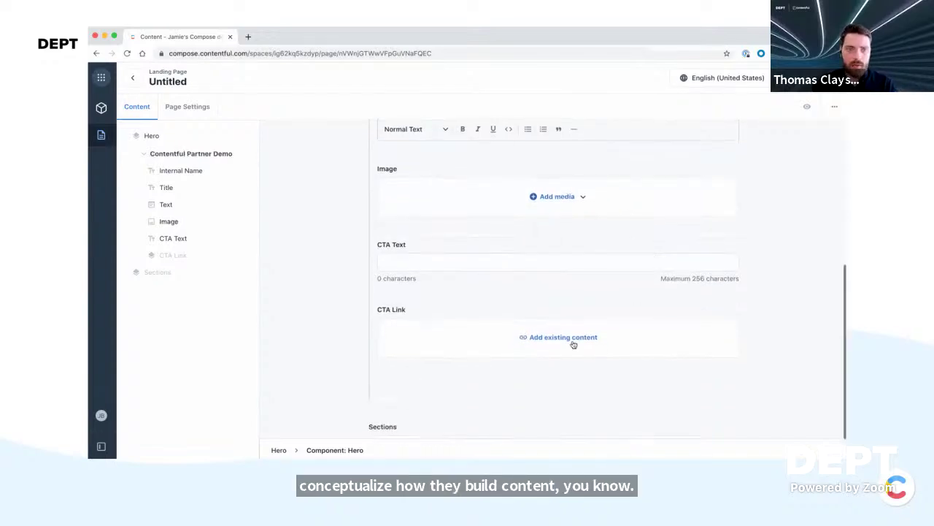
{"action": "scroll", "coordinate": [573, 343], "scroll_direction": "down", "scroll_amount": 2}
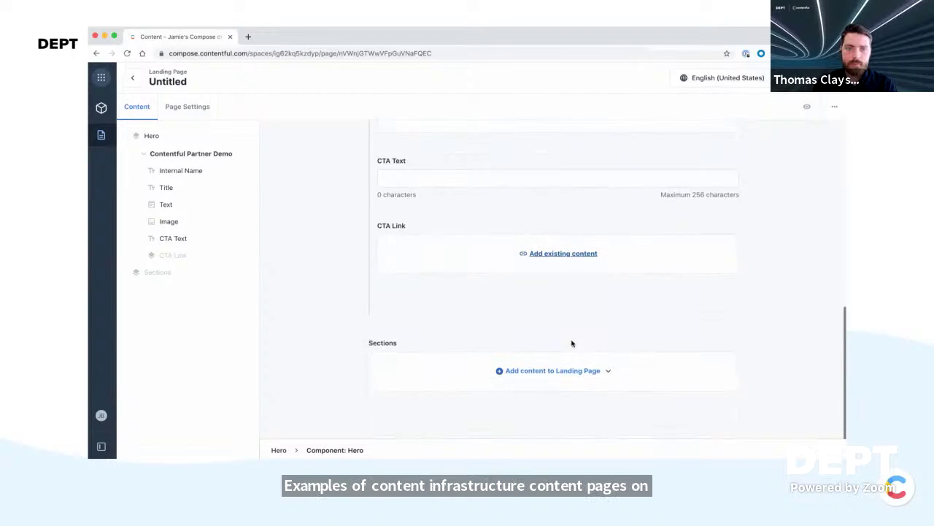
{"action": "left_click", "coordinate": [523, 374]}
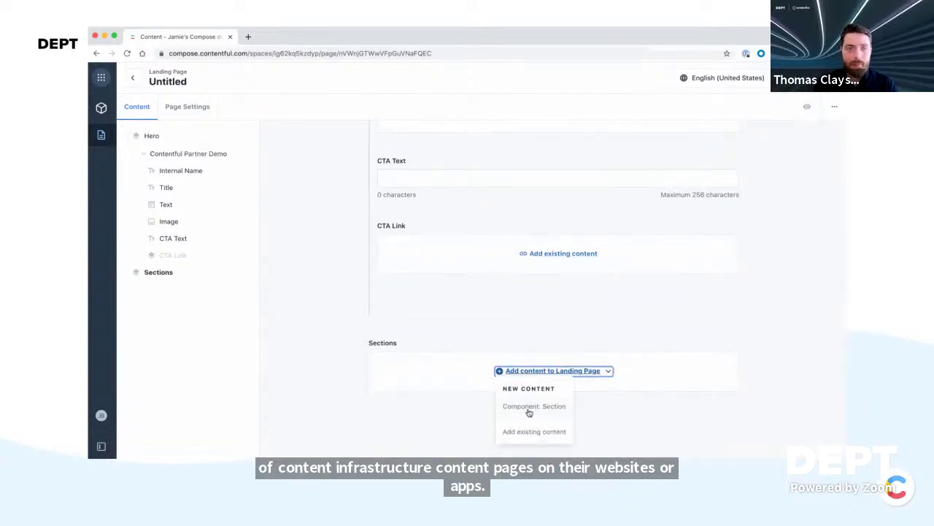
{"action": "left_click", "coordinate": [537, 338]}
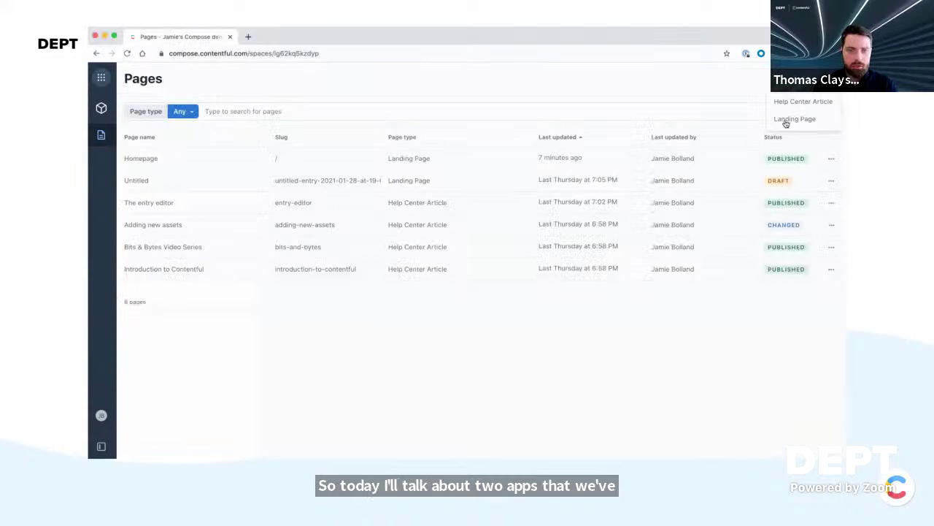
Step: Create a new Landing Page and add a new Component: Hero to its Hero area
{"action": "left_click", "coordinate": [788, 120]}
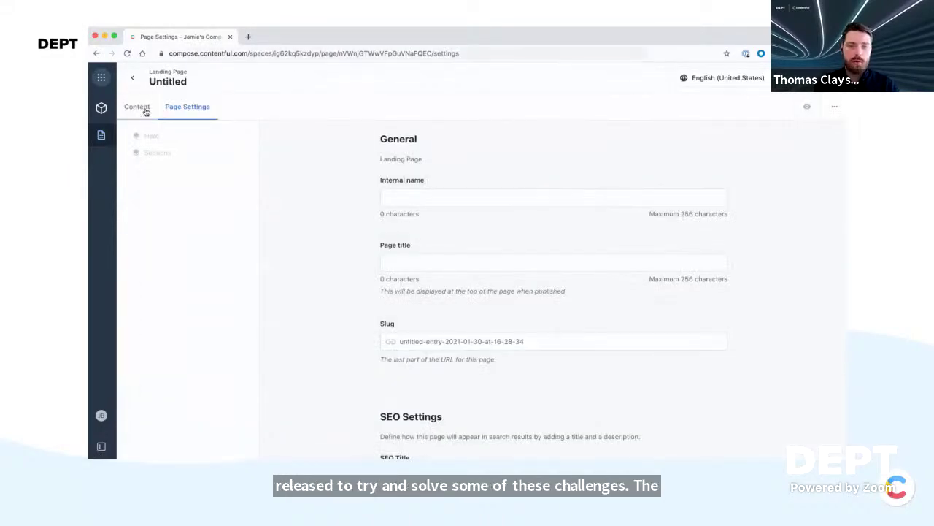
{"action": "left_click", "coordinate": [138, 107]}
{"action": "left_click", "coordinate": [503, 168]}
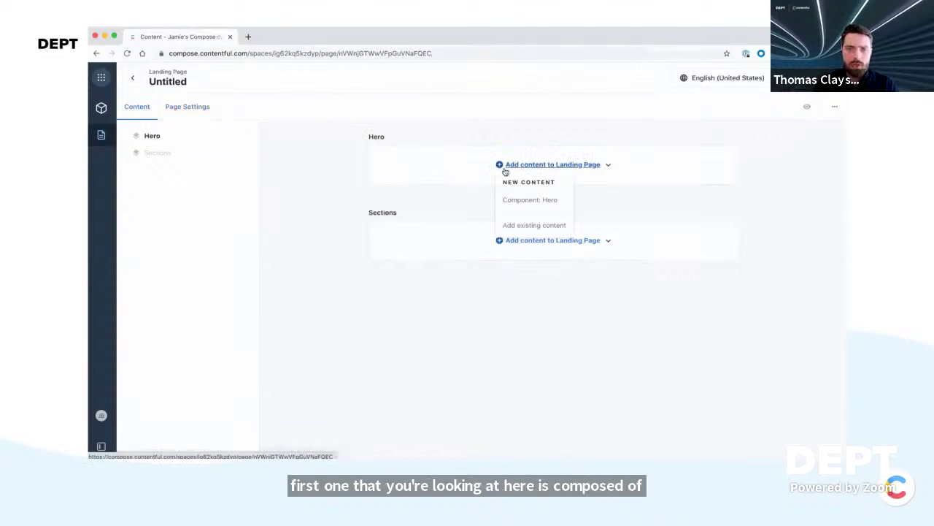
{"action": "left_click", "coordinate": [527, 200]}
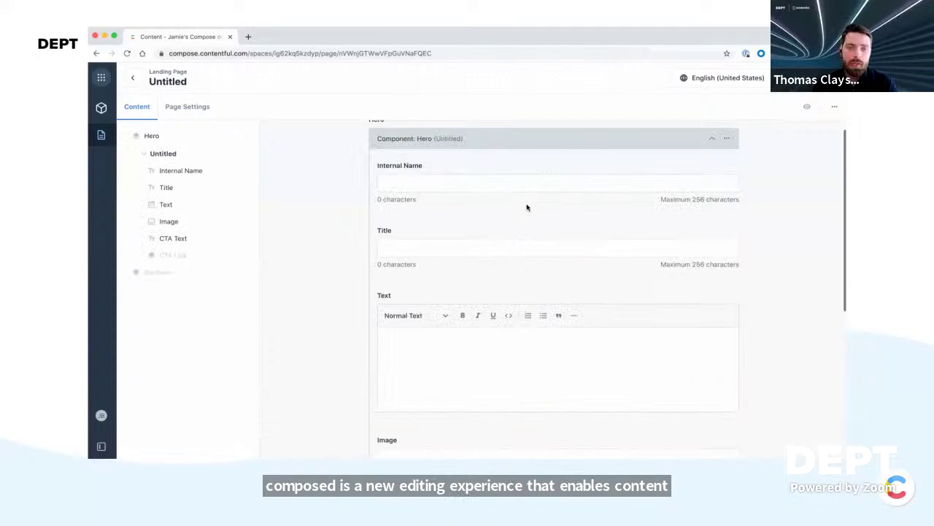
Step: Set the hero component's Internal Name to "Contentful Partner Demo"
{"action": "left_click", "coordinate": [504, 185]}
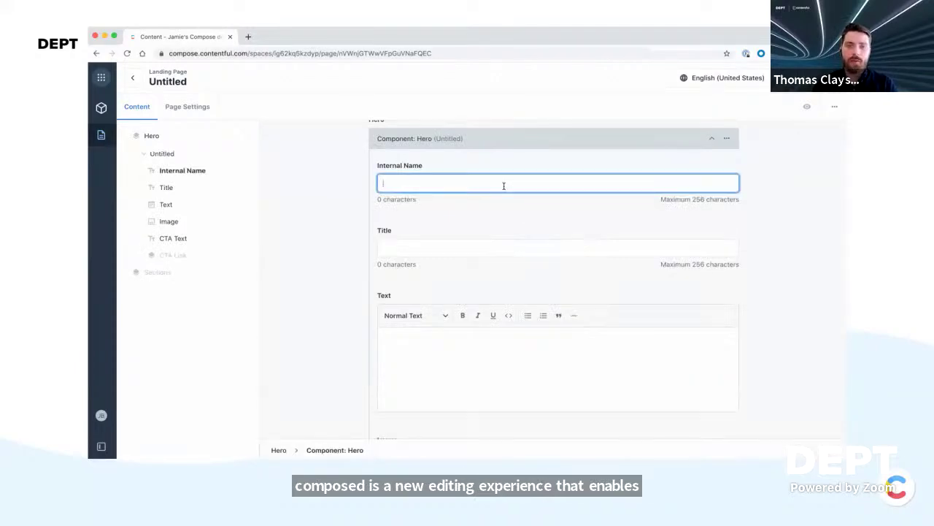
{"action": "type", "text": "C"}
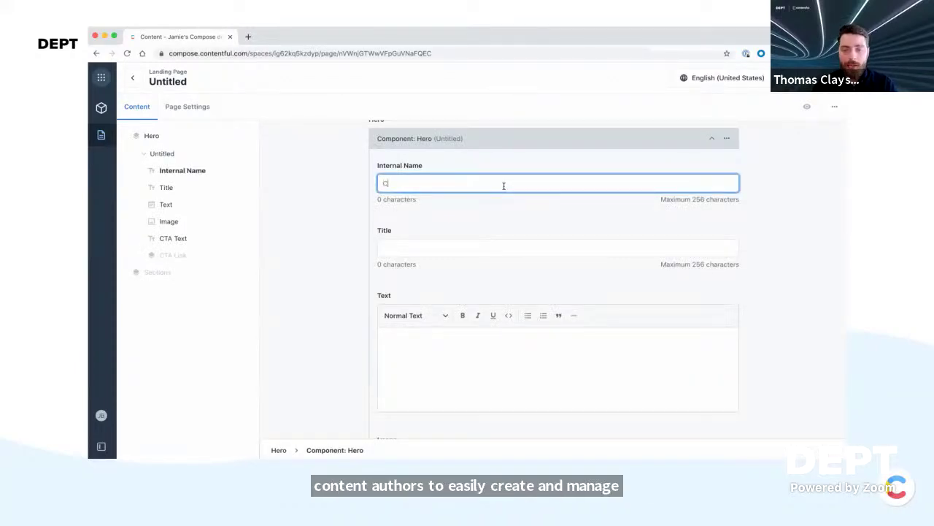
{"action": "type", "text": "ontentf"}
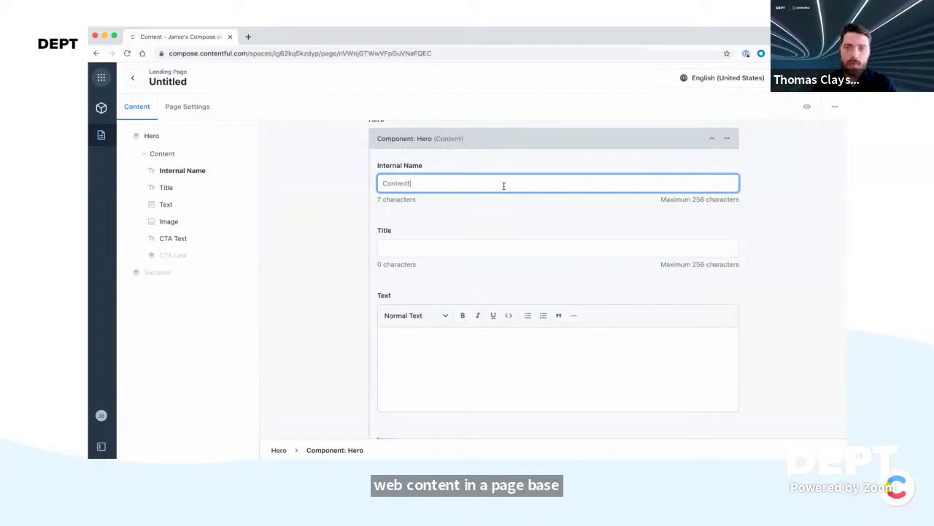
{"action": "type", "text": "ul Partner"}
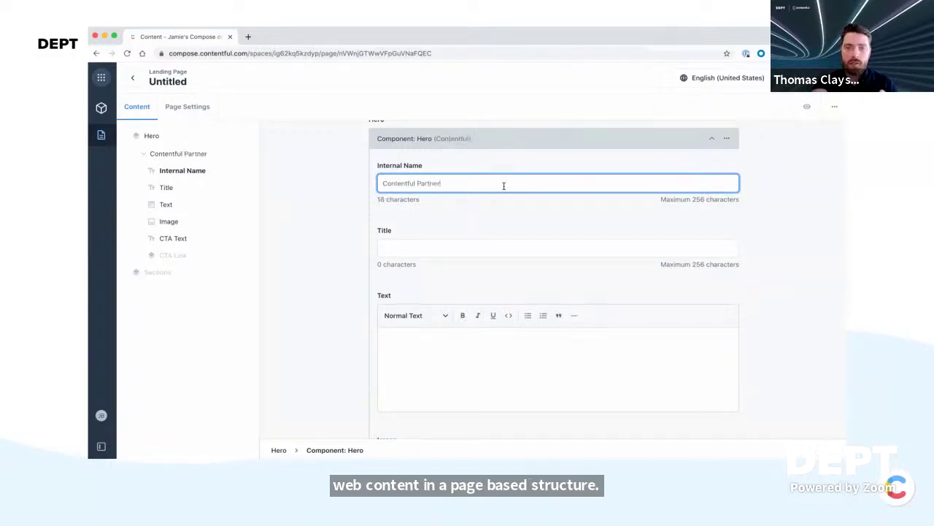
{"action": "type", "text": " Demo"}
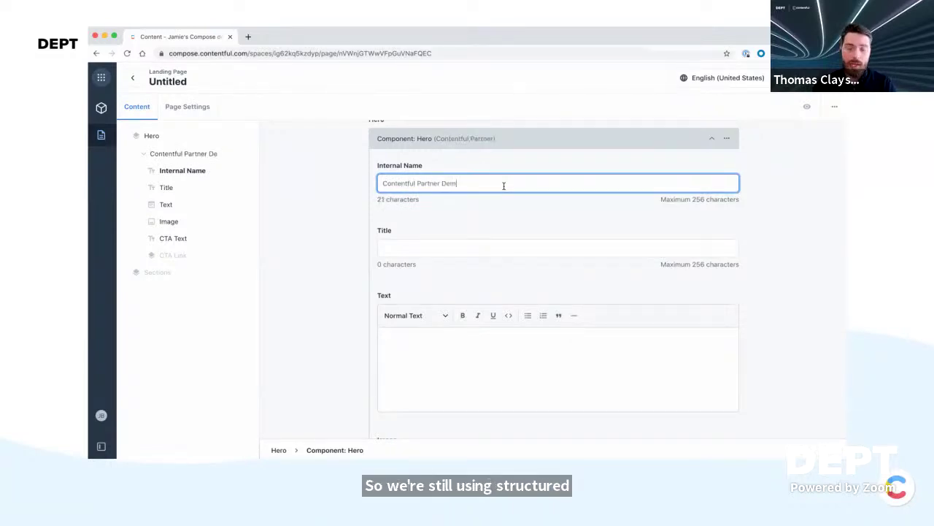
Step: Enter "Welcome to Compose!" as the hero component's body text
{"action": "left_click", "coordinate": [505, 362]}
{"action": "type", "text": "Welc"}
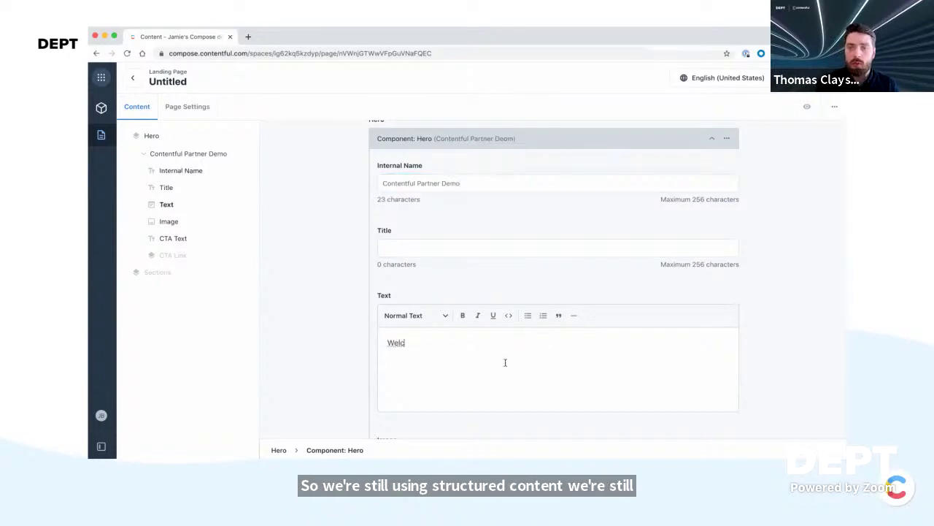
{"action": "type", "text": "ome to Comp"}
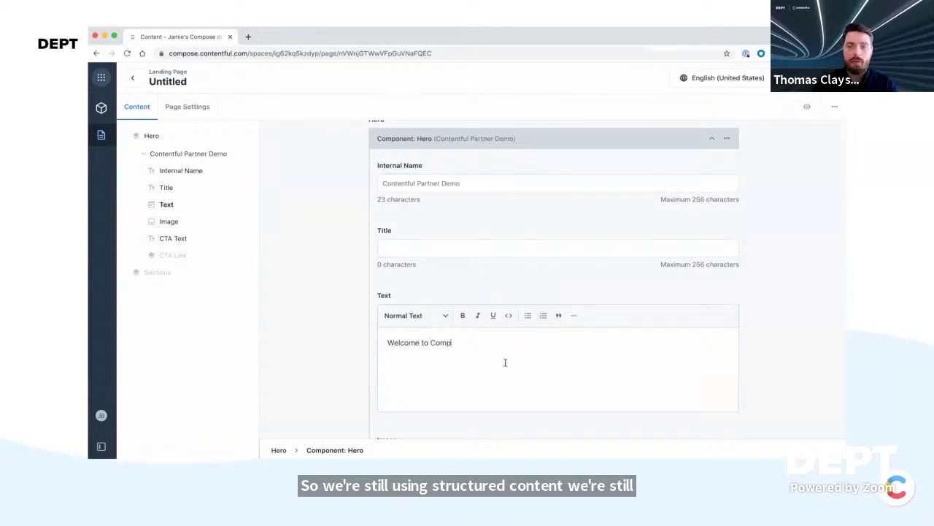
{"action": "type", "text": "ose!"}
Step: Examine the ways to add media to the hero's Image field and new or existing content to Sections
{"action": "scroll", "coordinate": [532, 364], "scroll_direction": "down", "scroll_amount": 5}
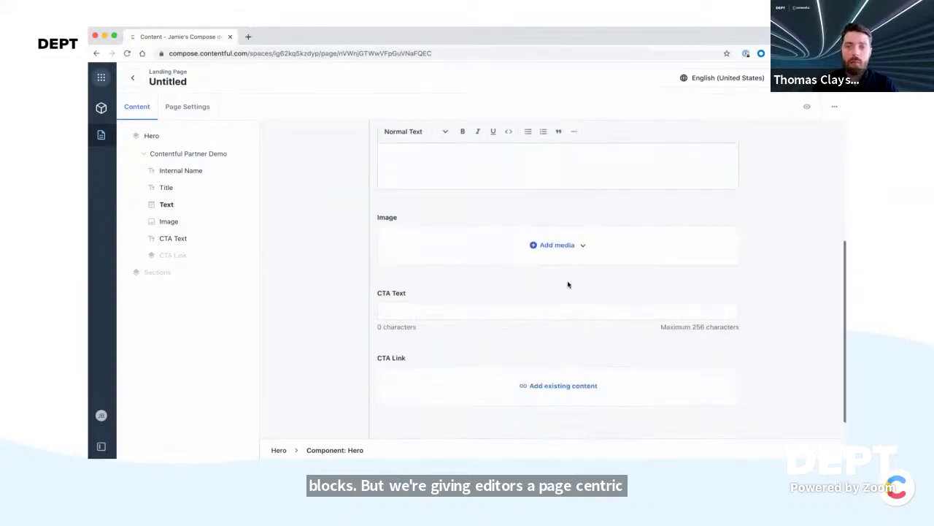
{"action": "left_click", "coordinate": [573, 246]}
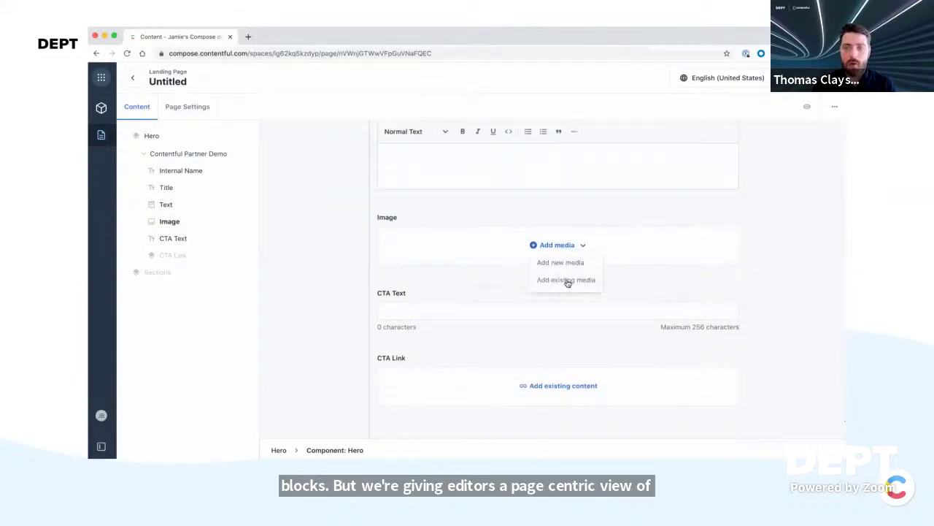
{"action": "left_click", "coordinate": [655, 279]}
{"action": "scroll", "coordinate": [574, 340], "scroll_direction": "down", "scroll_amount": 1}
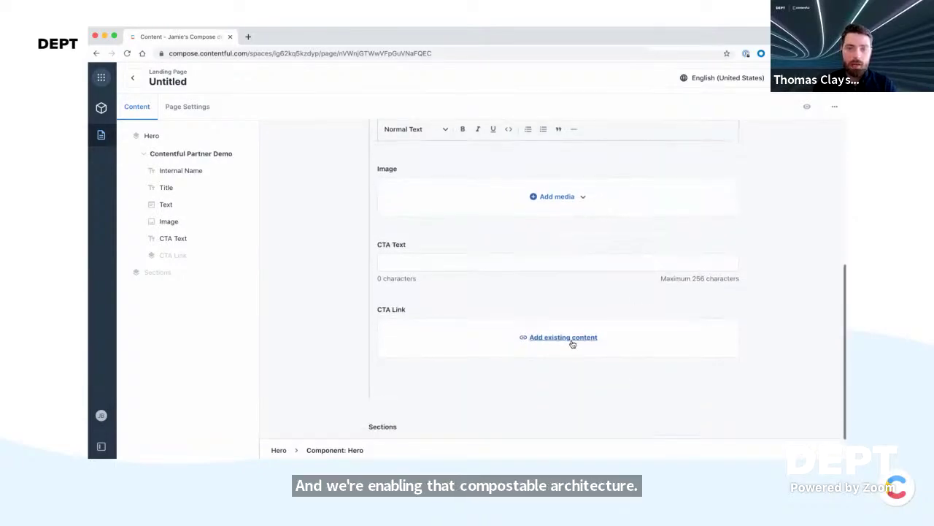
{"action": "scroll", "coordinate": [572, 343], "scroll_direction": "down", "scroll_amount": 2}
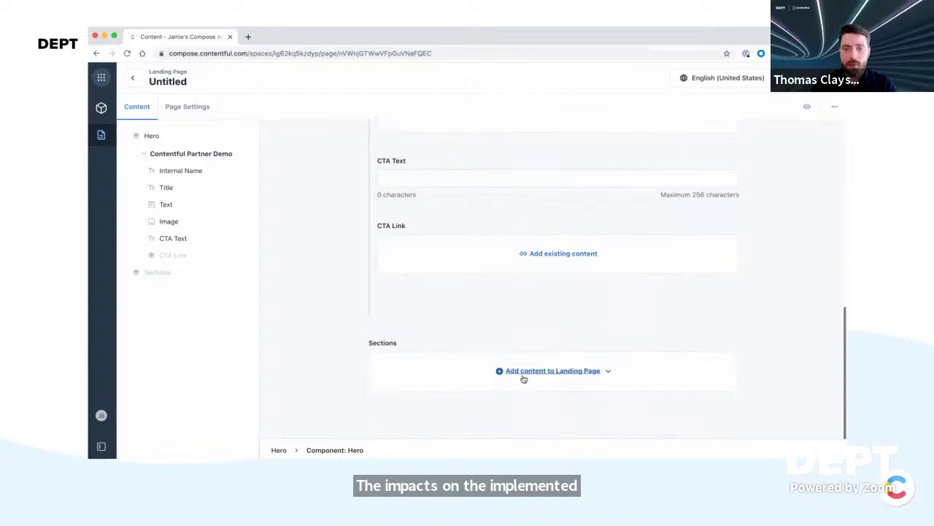
{"action": "left_click", "coordinate": [523, 376]}
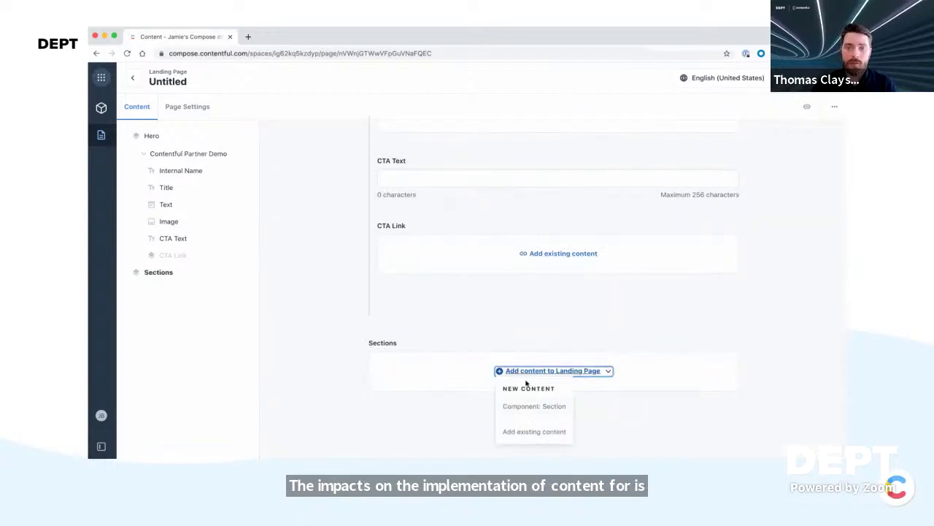
{"action": "left_click", "coordinate": [537, 338]}
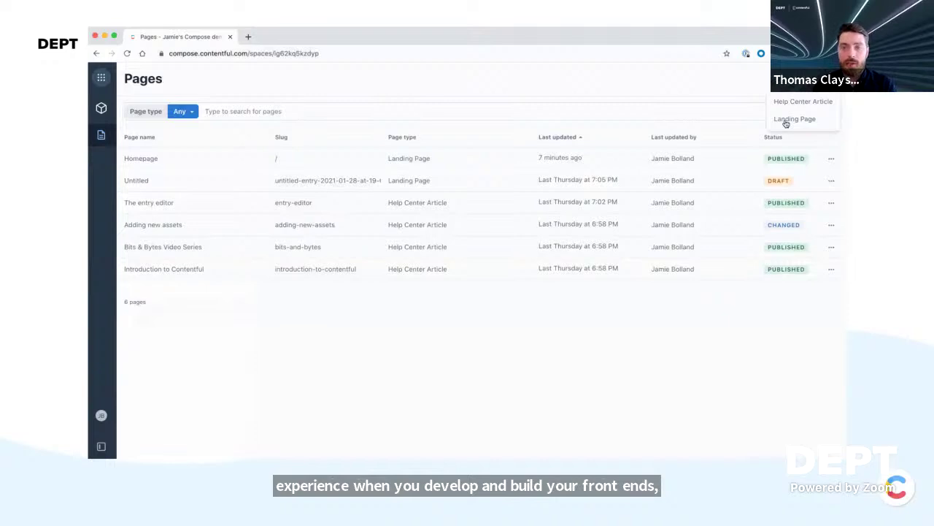
Step: Create a new Landing Page and insert a new Component: Hero in its Hero area
{"action": "left_click", "coordinate": [786, 122]}
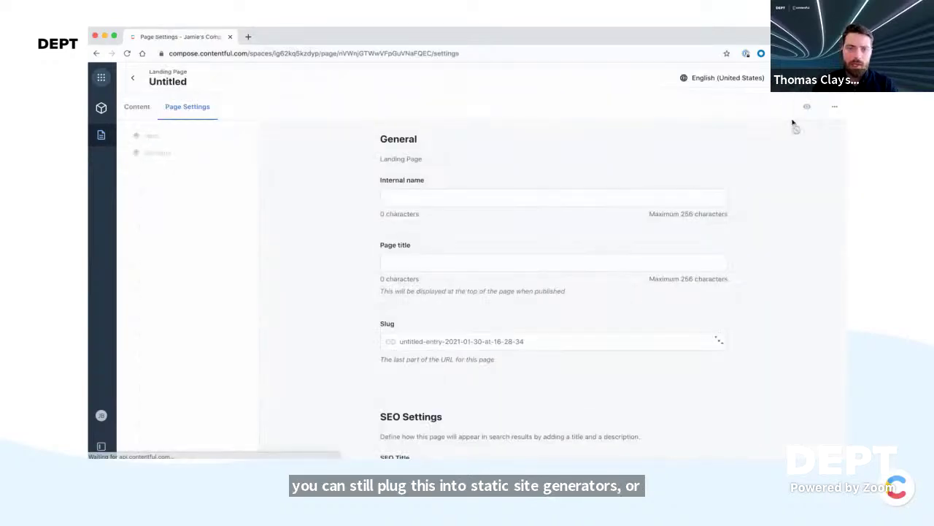
{"action": "left_click", "coordinate": [138, 107]}
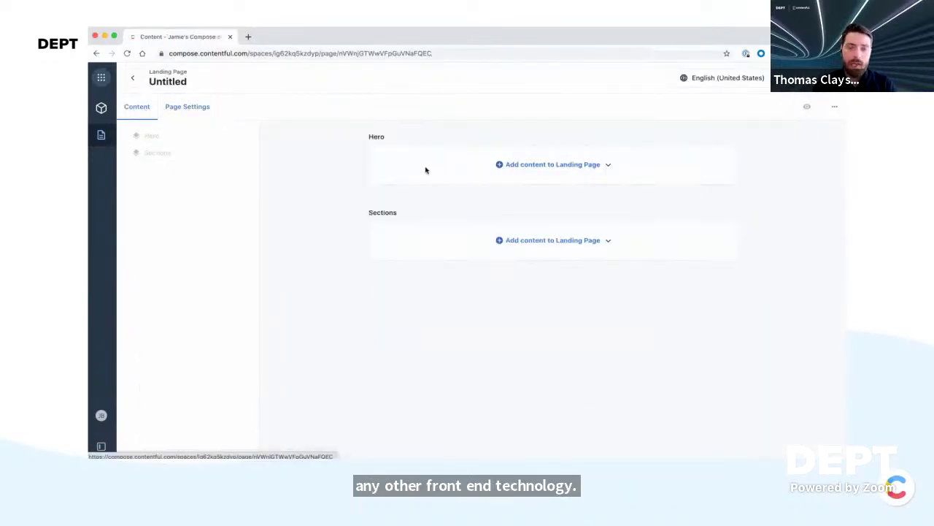
{"action": "left_click", "coordinate": [504, 165]}
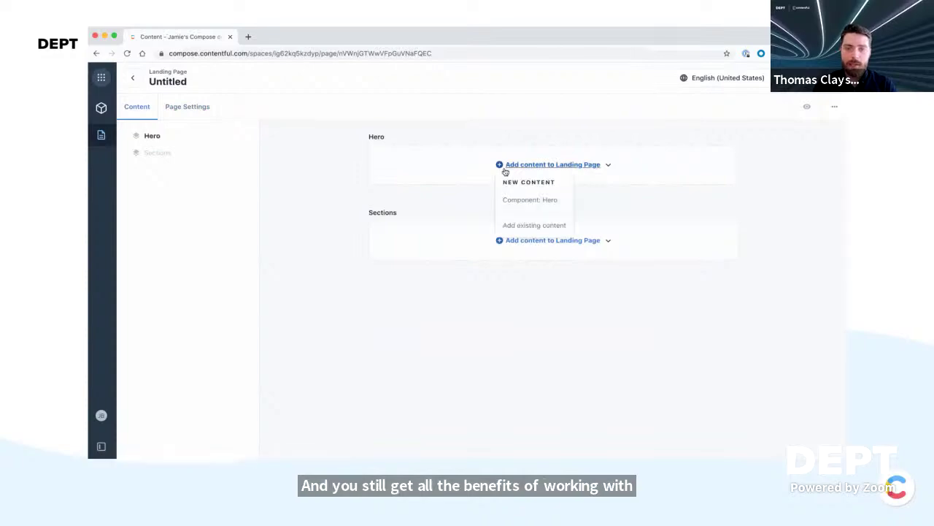
{"action": "left_click", "coordinate": [528, 207]}
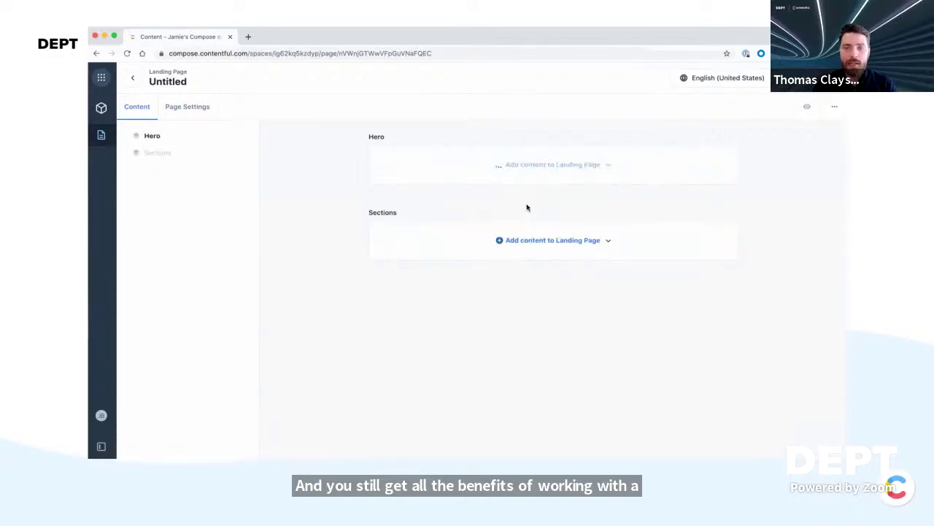
Step: Name the hero component "Contentful Partner Demo" in its Internal Name field
{"action": "left_click", "coordinate": [503, 186]}
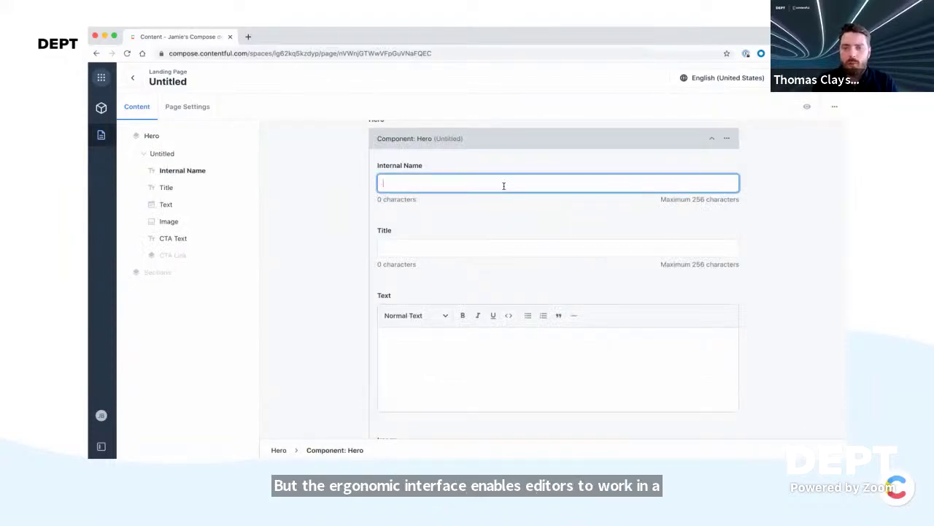
{"action": "type", "text": "Con"}
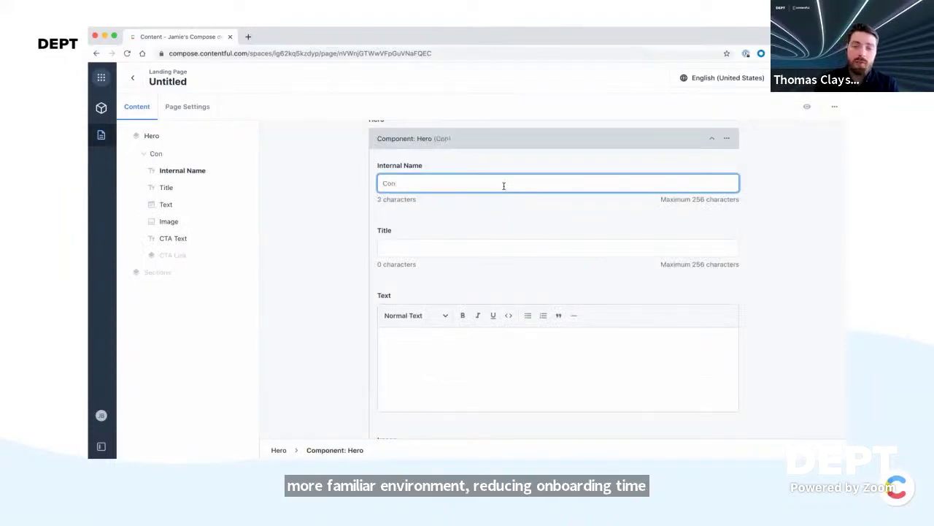
{"action": "type", "text": "tentful P"}
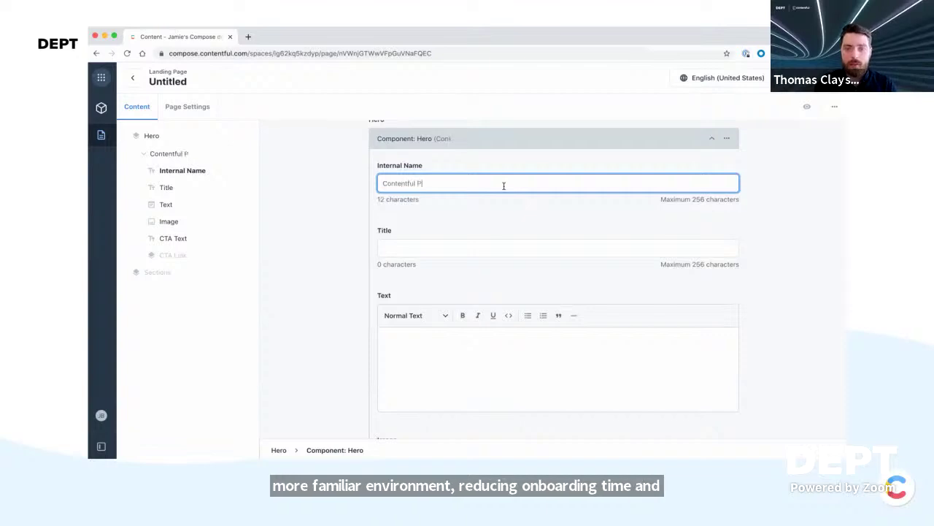
{"action": "type", "text": "artner De"}
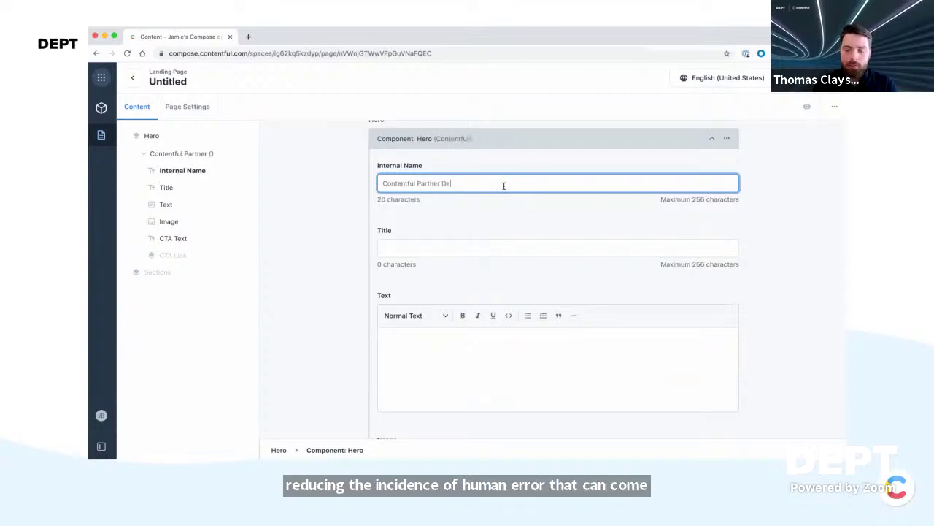
{"action": "type", "text": "omo"}
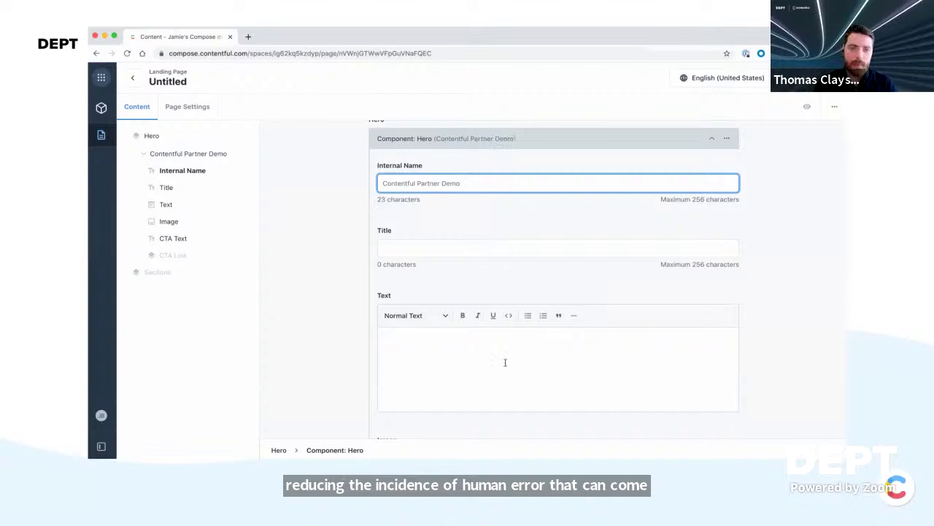
Step: Write "Welcome to Compose!" in the hero component's Text field
{"action": "left_click", "coordinate": [504, 362]}
{"action": "type", "text": "Welcome to"}
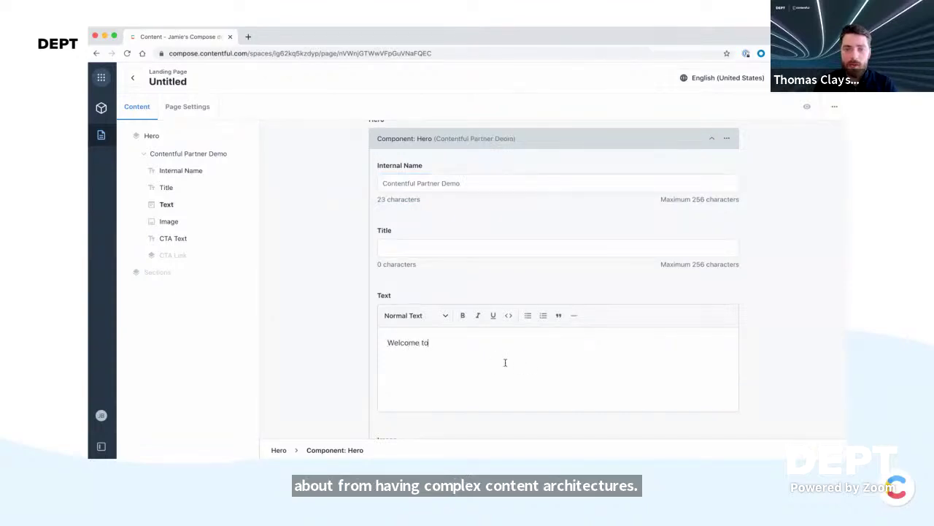
{"action": "type", "text": " Compose!"}
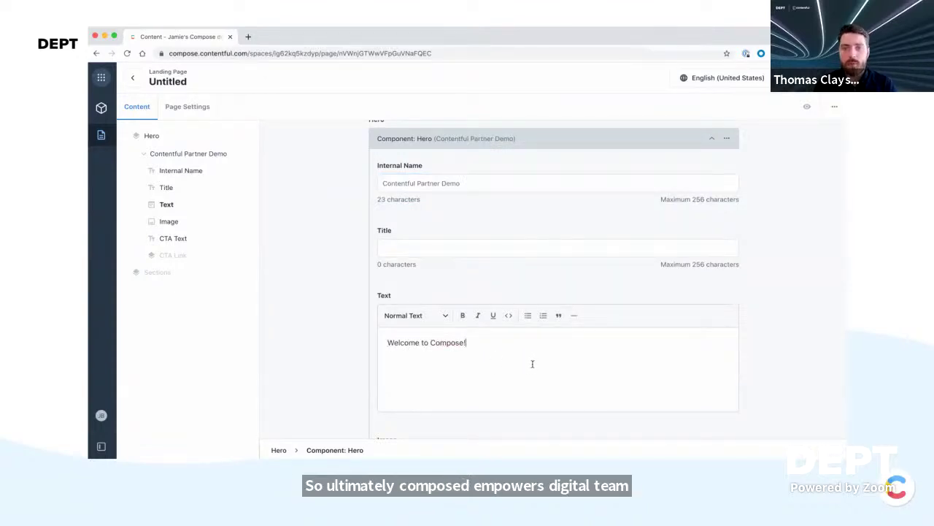
Step: Examine the options for adding media to the hero's Image field and content to the landing page's Sections
{"action": "scroll", "coordinate": [532, 364], "scroll_direction": "down", "scroll_amount": 5}
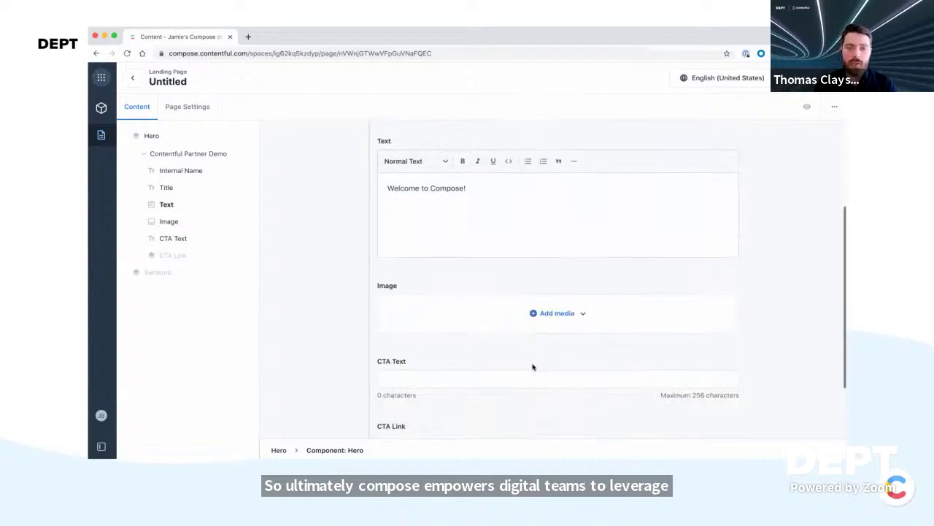
{"action": "left_click", "coordinate": [572, 246]}
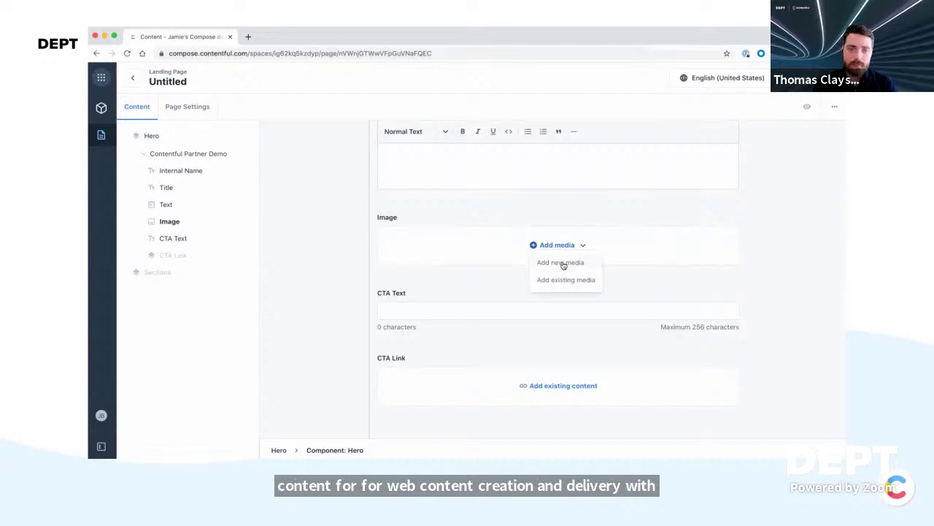
{"action": "left_click", "coordinate": [655, 282]}
{"action": "scroll", "coordinate": [656, 281], "scroll_direction": "down", "scroll_amount": 2}
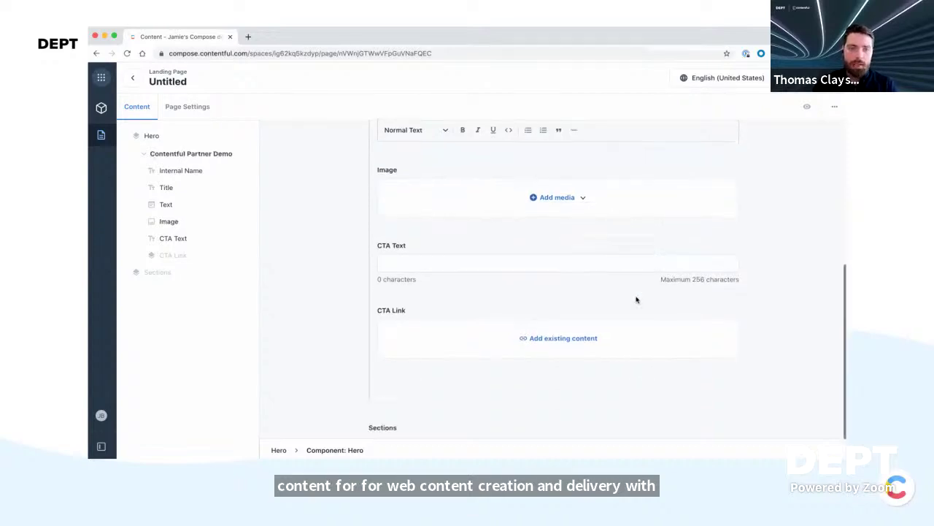
{"action": "scroll", "coordinate": [573, 343], "scroll_direction": "down", "scroll_amount": 3}
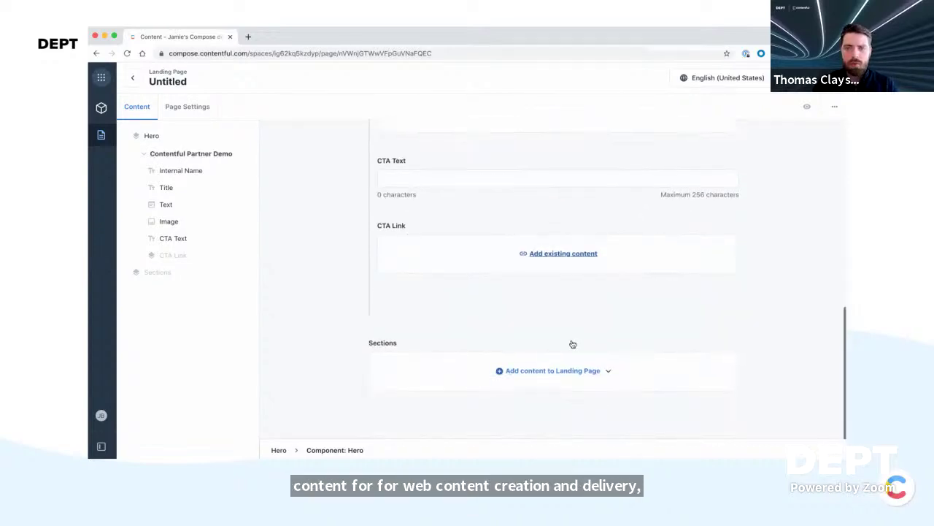
{"action": "left_click", "coordinate": [524, 373]}
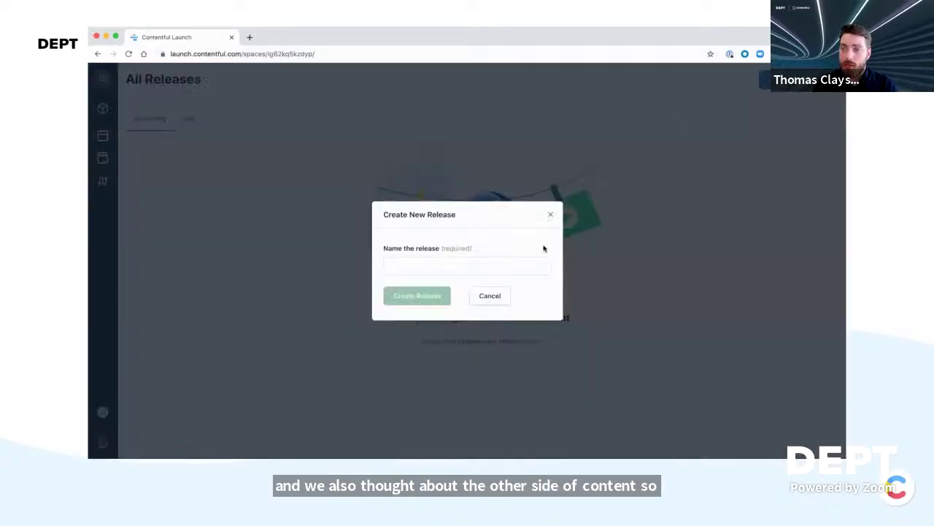
Step: In Contentful Launch, create a new release named "Launch + Compose Release"
{"action": "left_click", "coordinate": [510, 264]}
{"action": "type", "text": "Launch"}
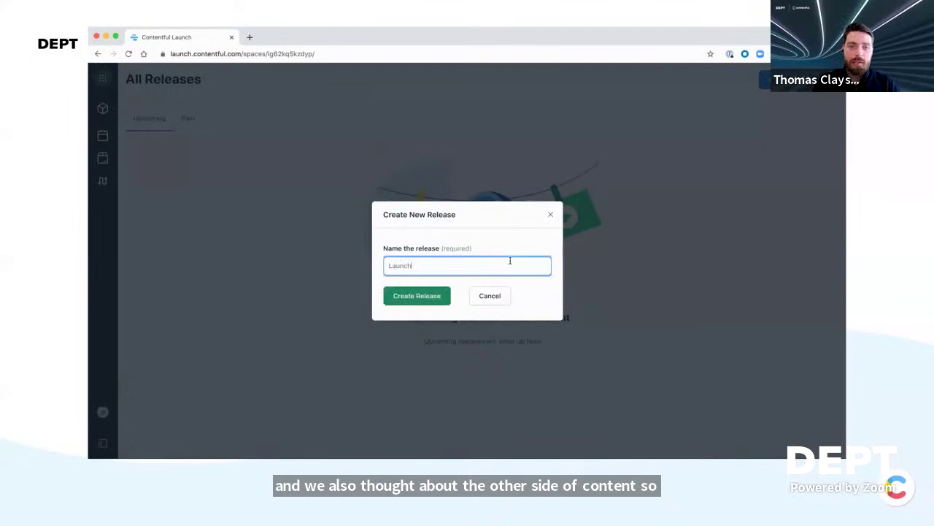
{"action": "type", "text": " + C"}
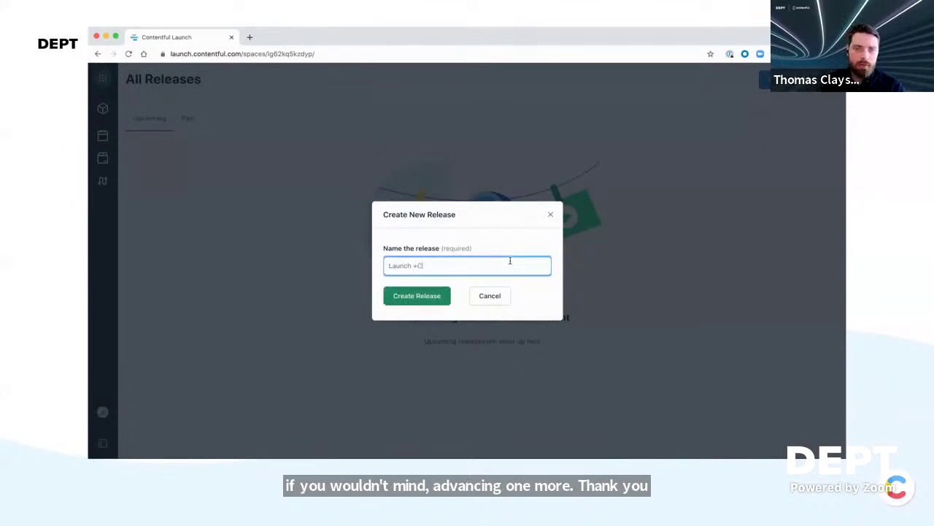
{"action": "type", "text": "om"}
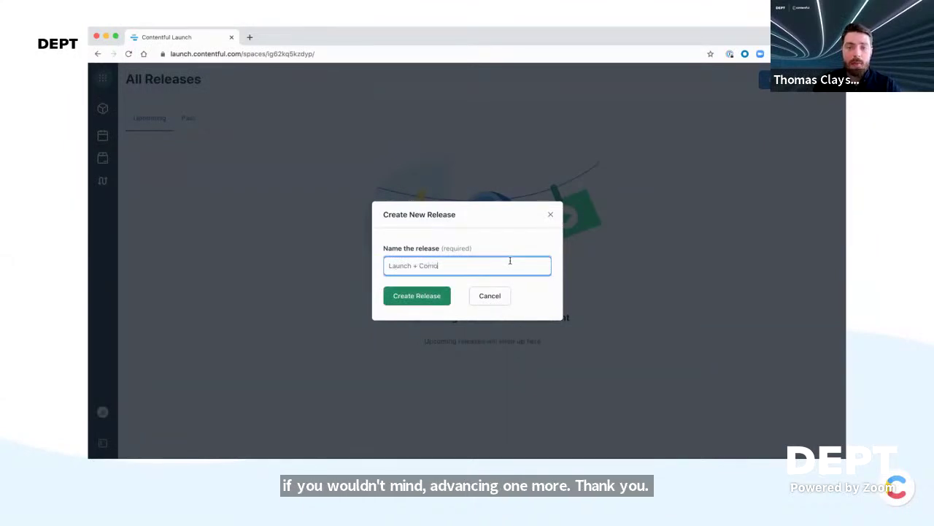
{"action": "type", "text": "pose Release"}
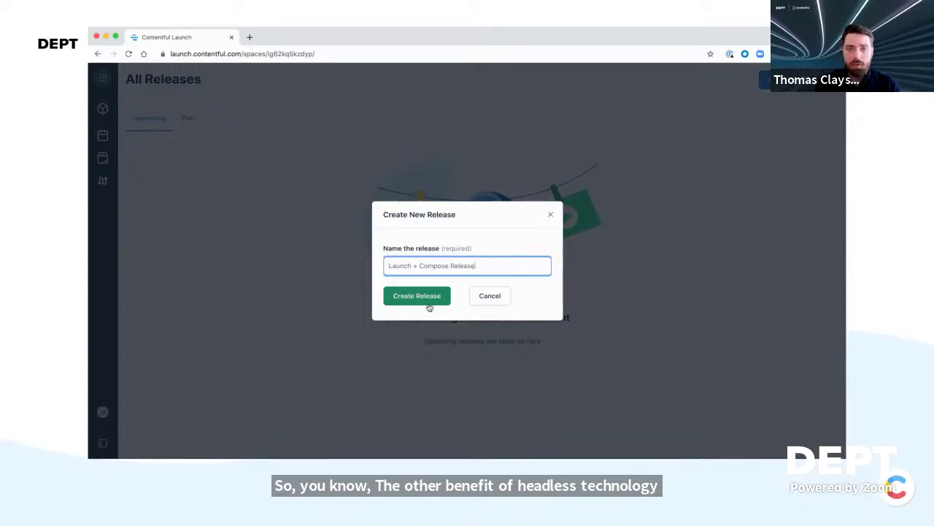
{"action": "left_click", "coordinate": [428, 305]}
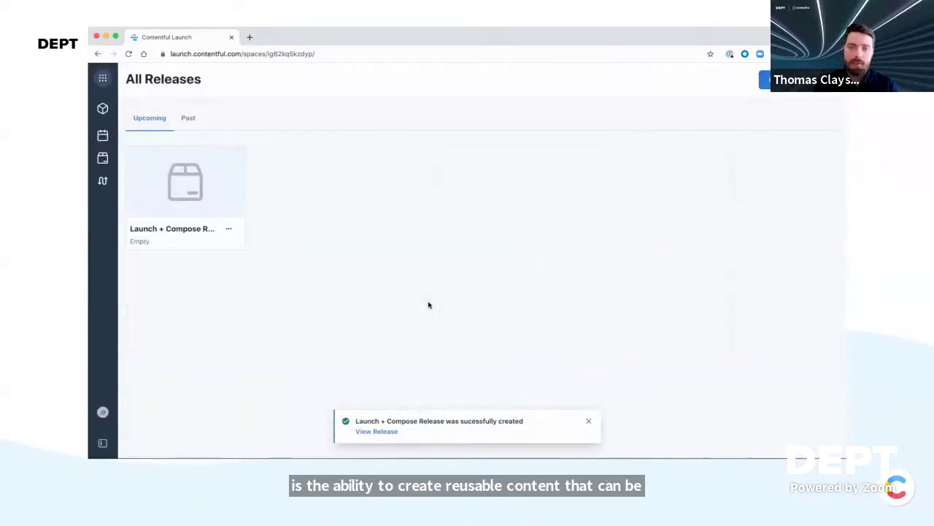
Step: Add the existing Wine Event Image asset to the Launch + Compose Release and show all assets in the release
{"action": "left_click", "coordinate": [162, 167]}
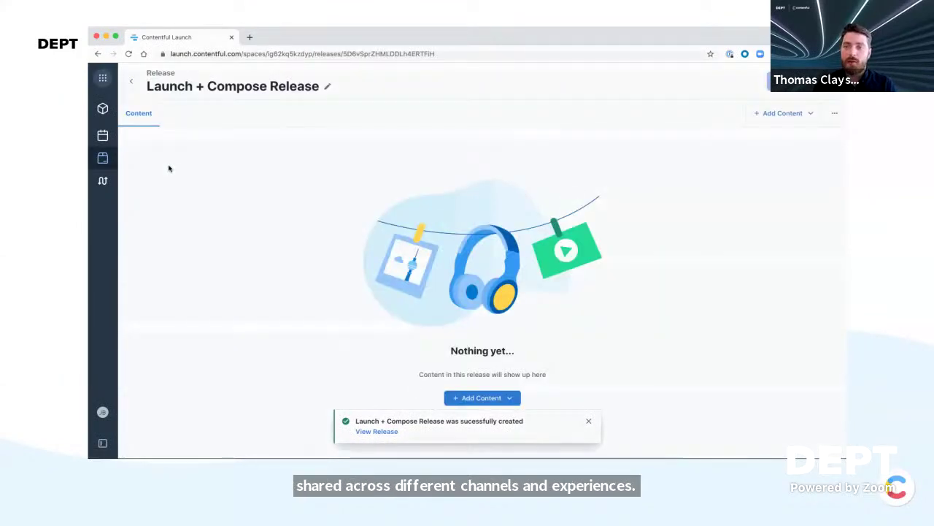
{"action": "left_click", "coordinate": [480, 397]}
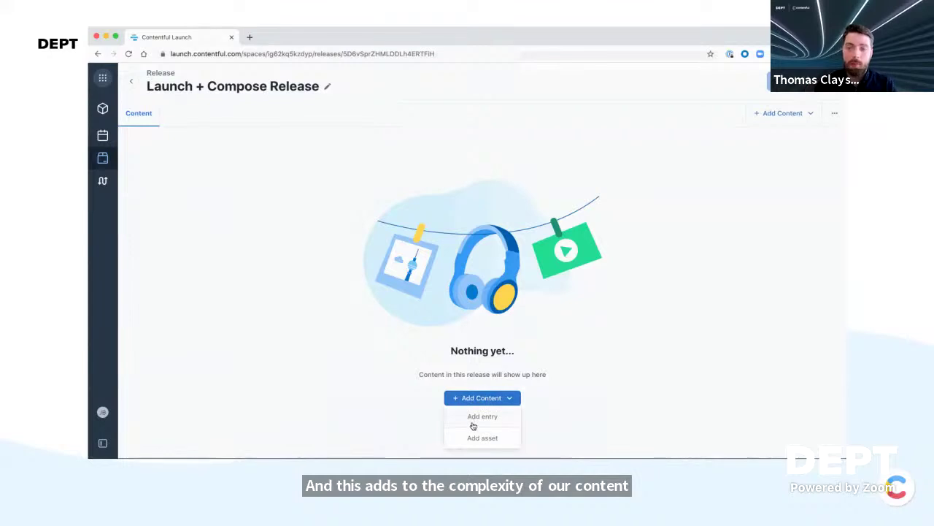
{"action": "left_click", "coordinate": [475, 437]}
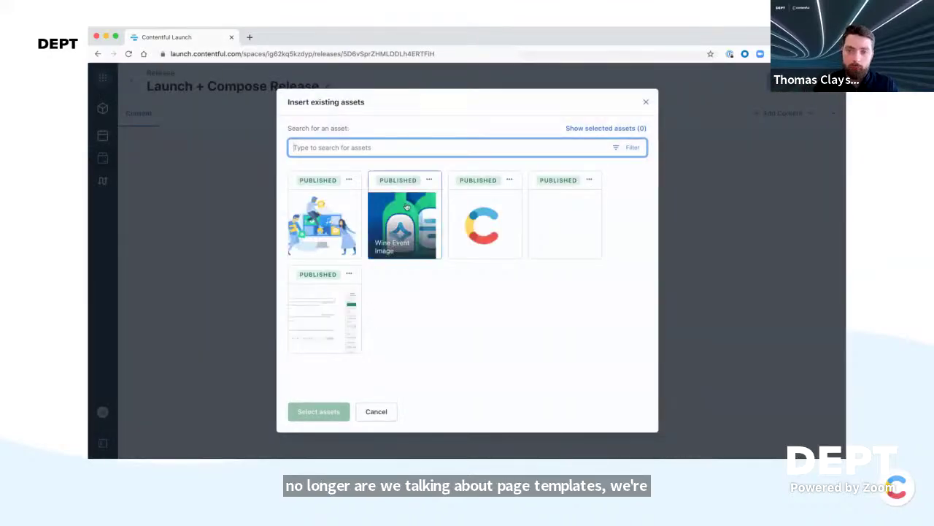
{"action": "left_click", "coordinate": [405, 219]}
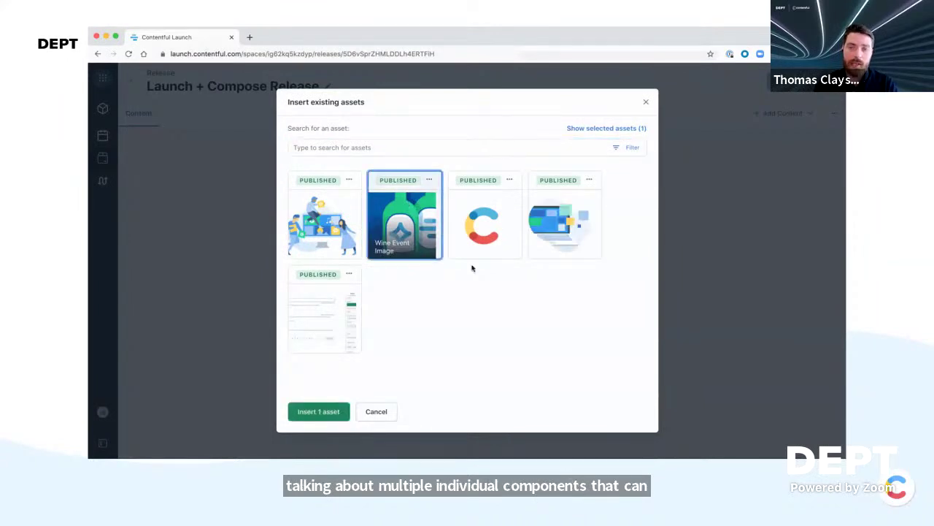
{"action": "left_click", "coordinate": [324, 411]}
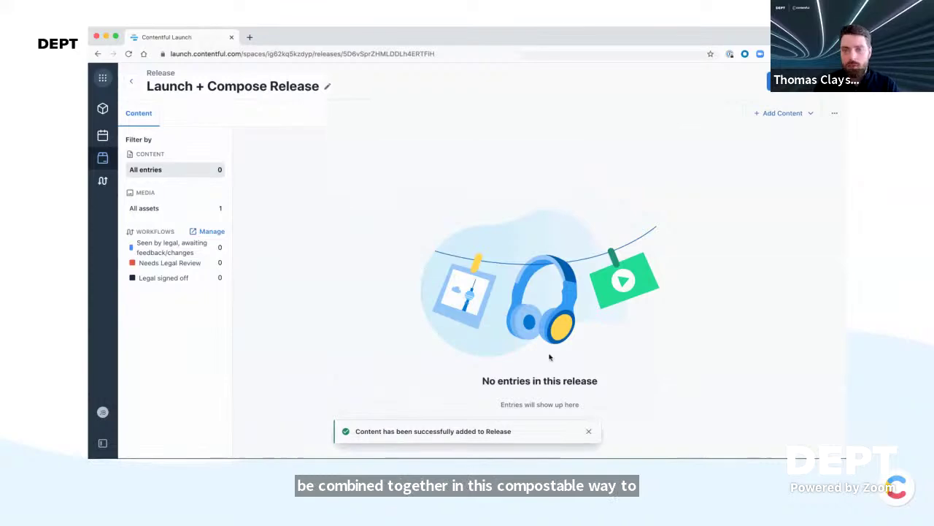
{"action": "left_click", "coordinate": [170, 210]}
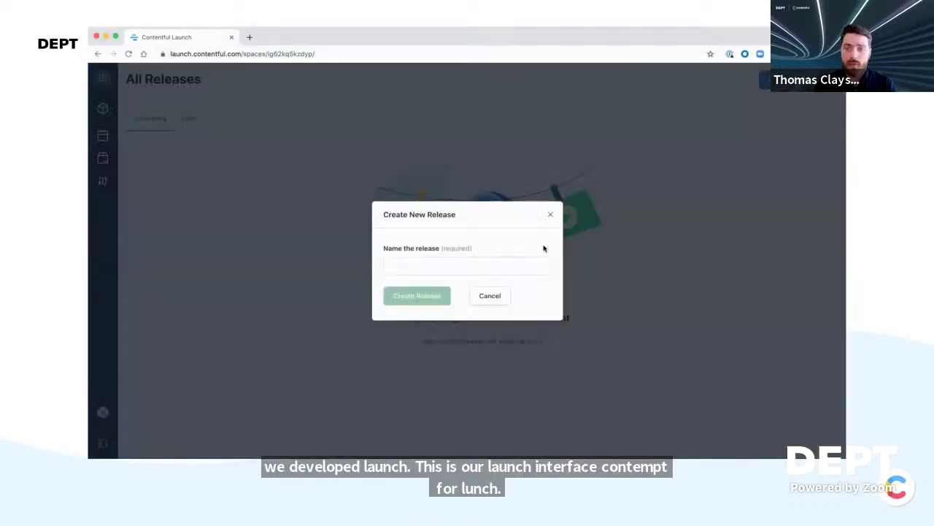
Step: Name the new release "Launch + Compose Release" and create it
{"action": "type", "text": "Launch "}
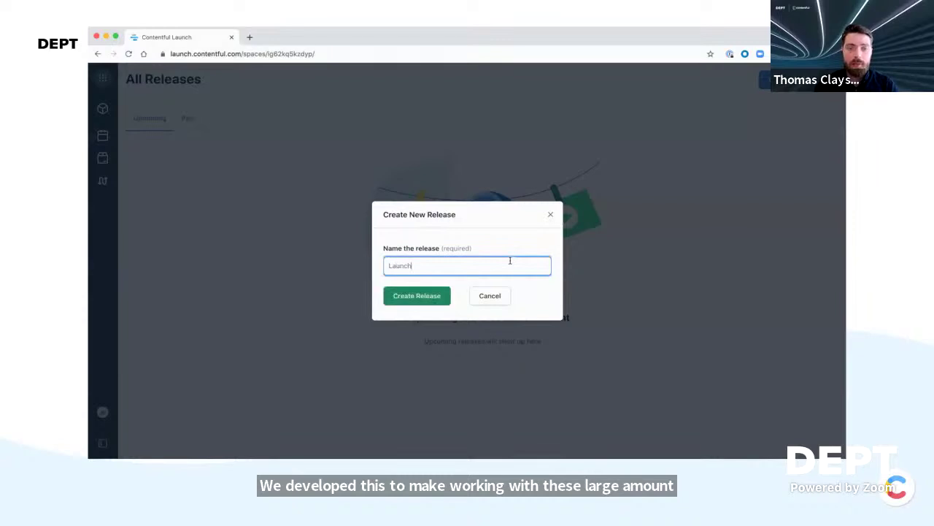
{"action": "type", "text": "+C"}
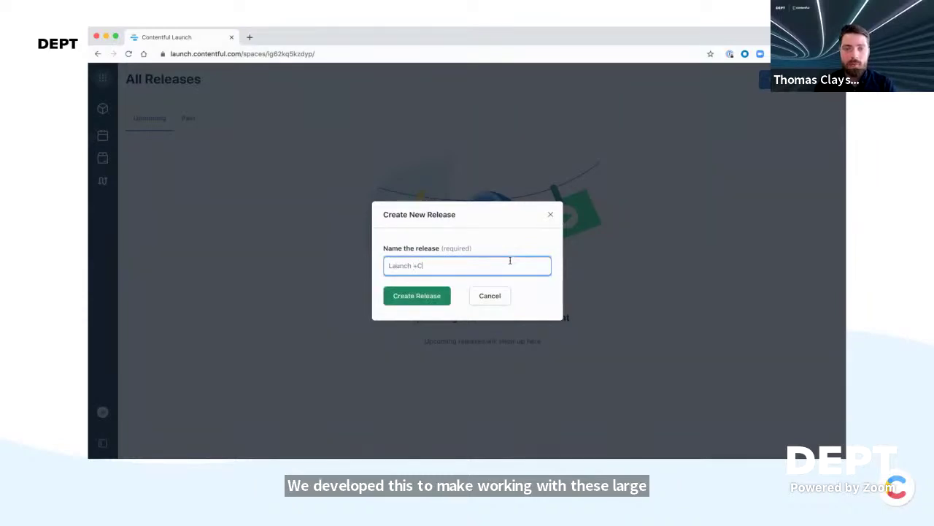
{"action": "type", "text": "o"}
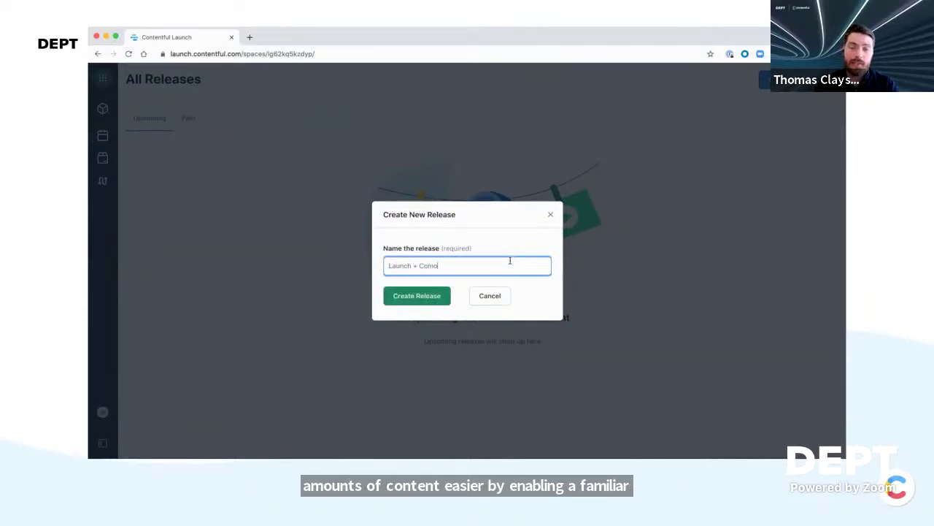
{"action": "key", "text": "BackSpace"}
{"action": "type", "text": "pose Relea"}
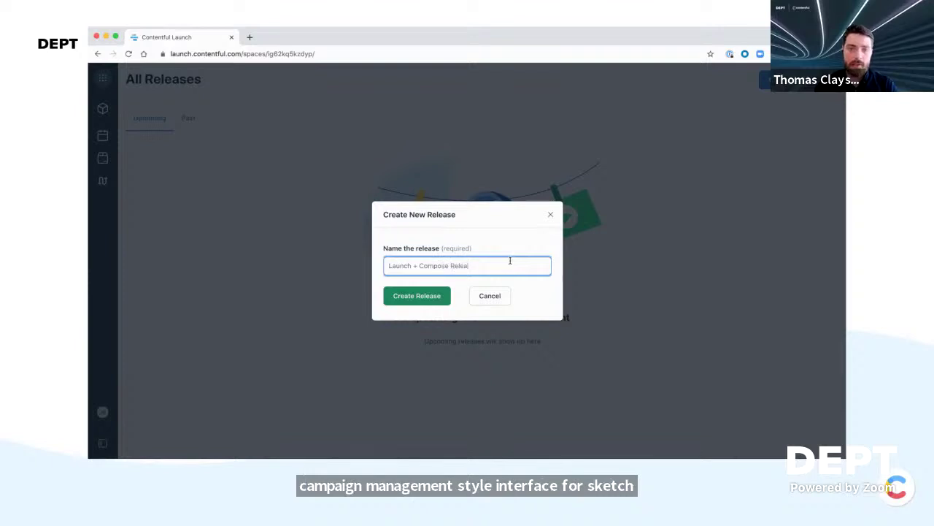
{"action": "type", "text": "se"}
{"action": "left_click", "coordinate": [428, 302]}
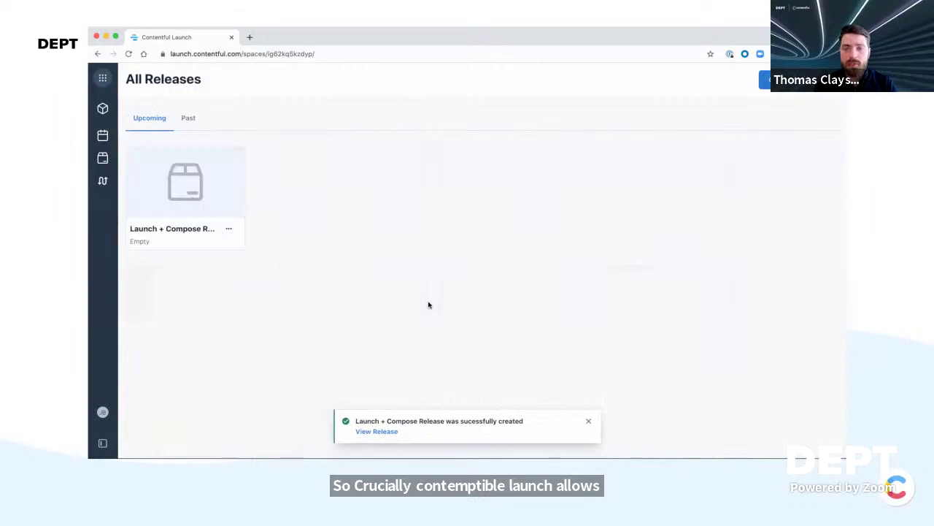
Step: Open the Launch + Compose Release, insert the existing Wine Event Image asset and list the release's assets
{"action": "left_click", "coordinate": [168, 169]}
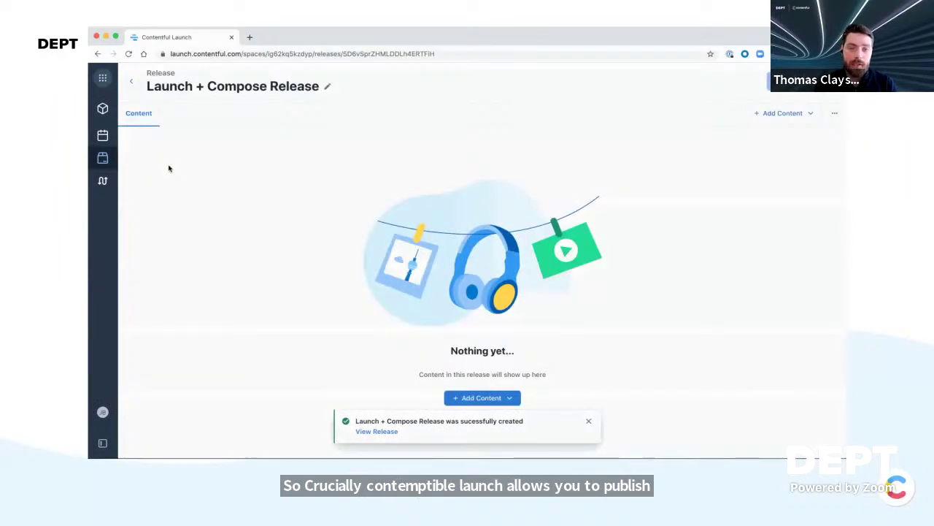
{"action": "left_click", "coordinate": [476, 400]}
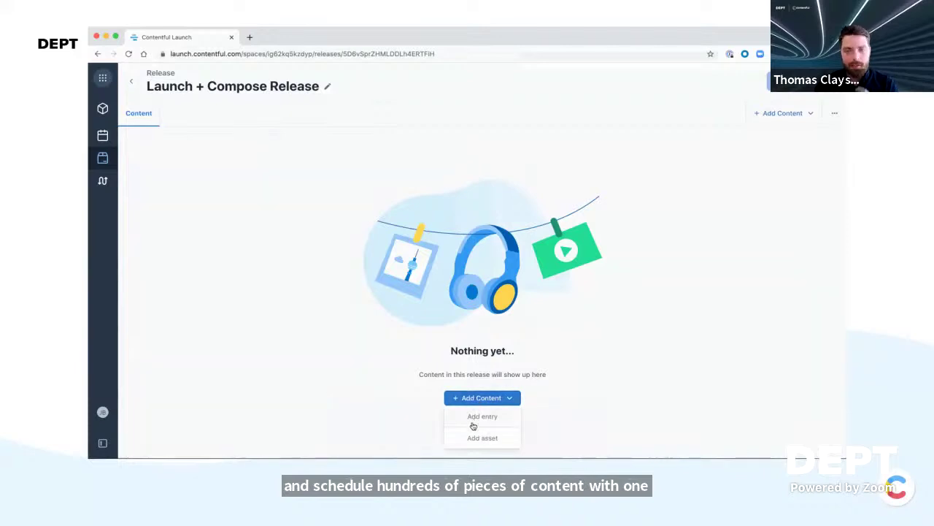
{"action": "left_click", "coordinate": [475, 437]}
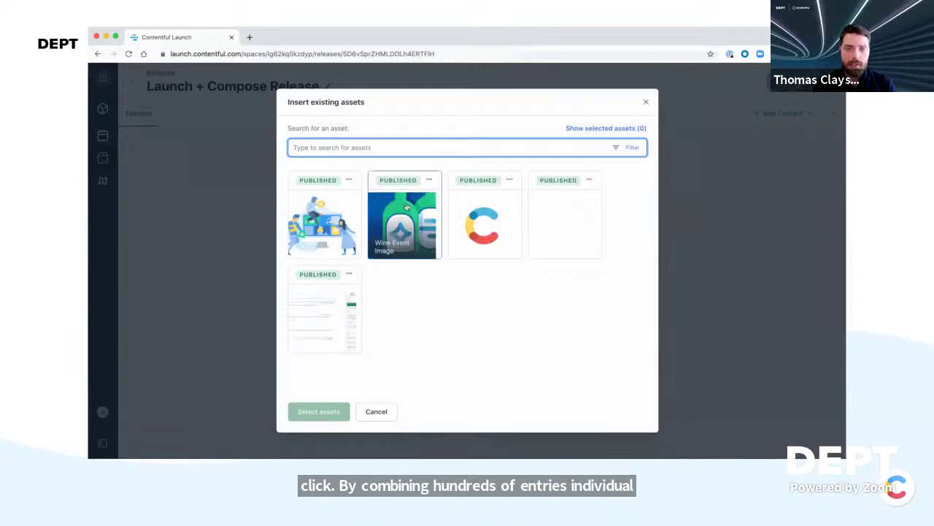
{"action": "left_click", "coordinate": [406, 208]}
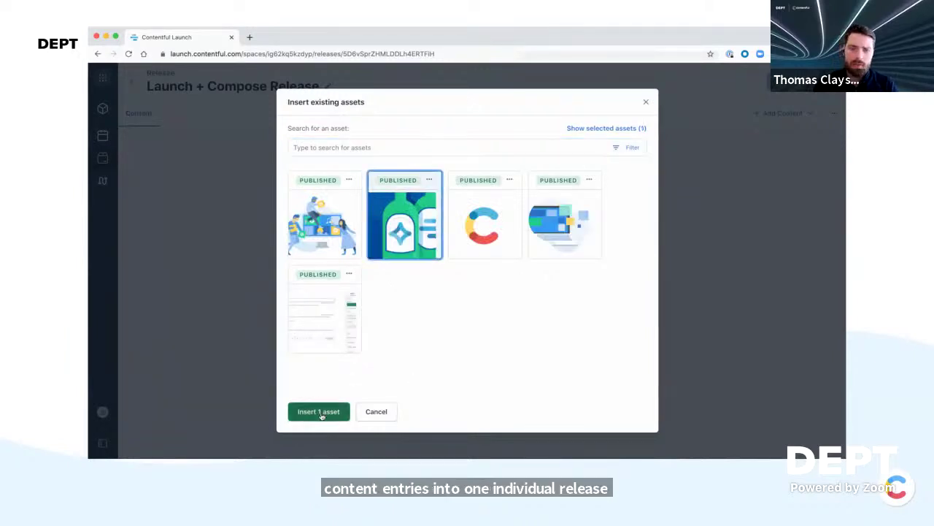
{"action": "left_click", "coordinate": [321, 412]}
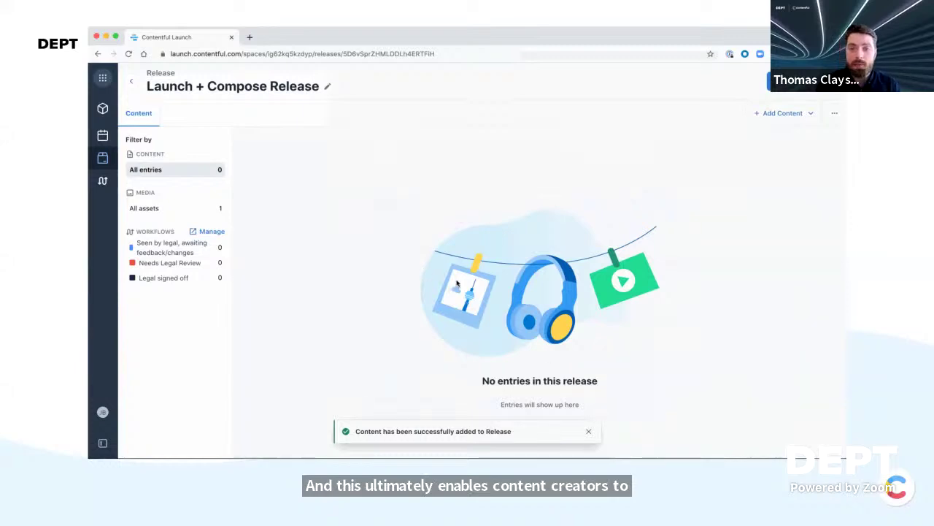
{"action": "left_click", "coordinate": [170, 209]}
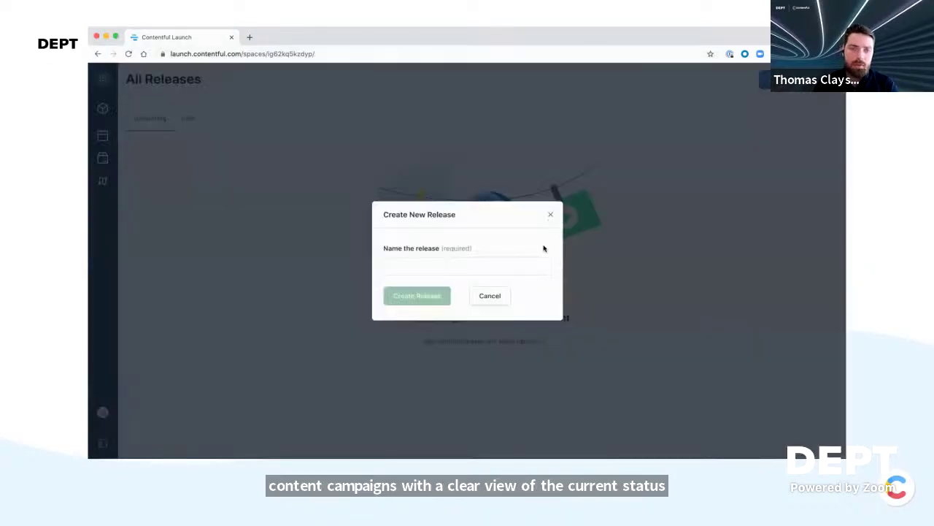
Step: Create an upcoming release with the name "Launch + Compose Release"
{"action": "type", "text": "Lau"}
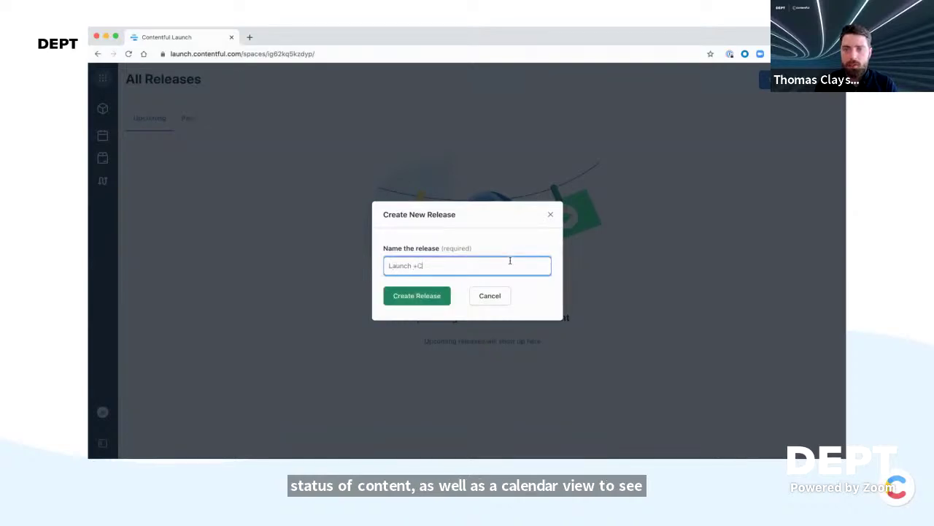
{"action": "type", "text": "nch + C"}
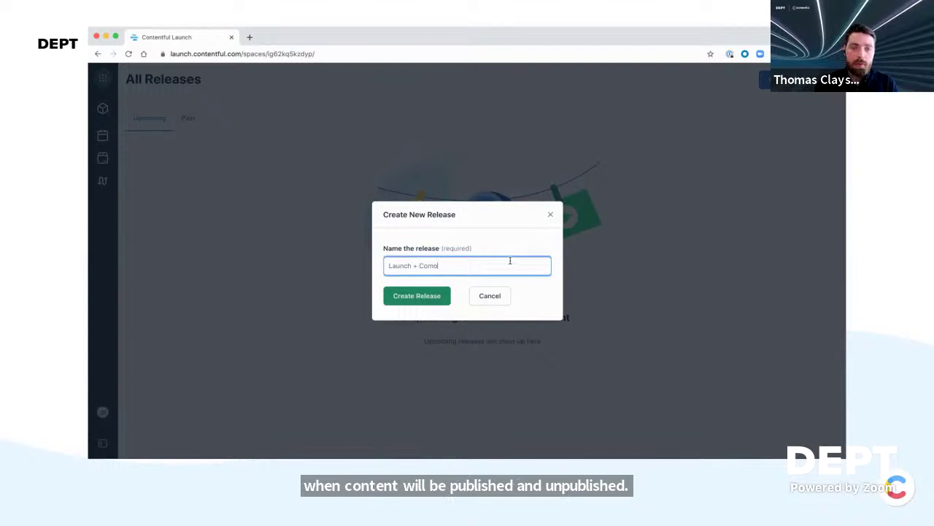
{"action": "type", "text": "ompose Release"}
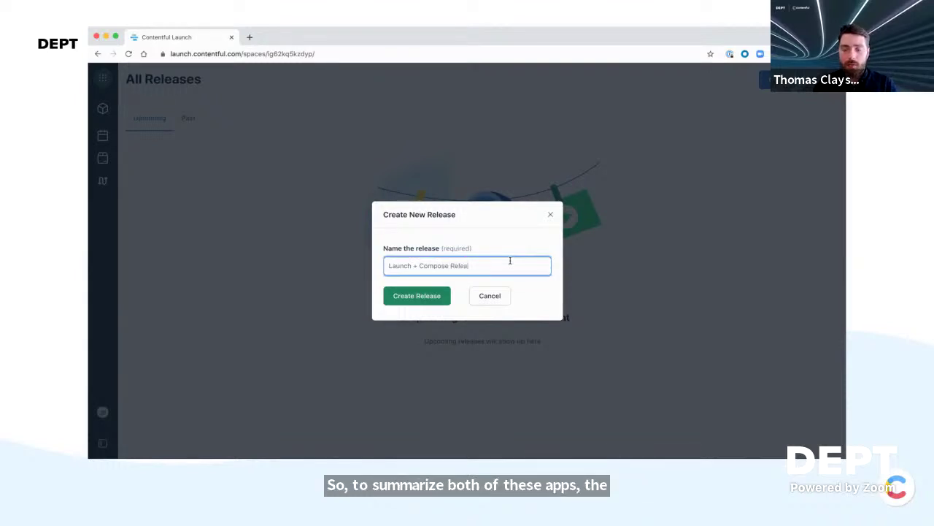
{"action": "left_click", "coordinate": [428, 299]}
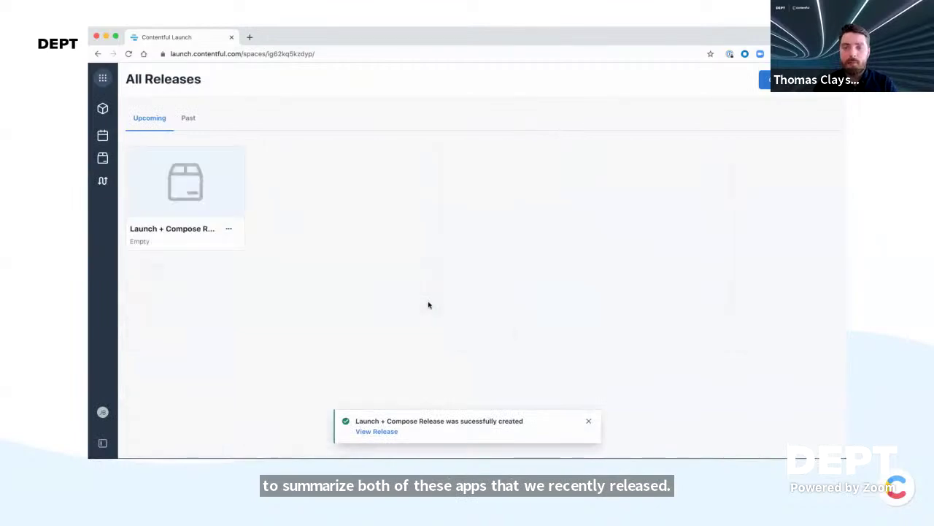
Step: Open the empty Launch + Compose Release and add the existing Wine Event Image asset to it
{"action": "left_click", "coordinate": [168, 168]}
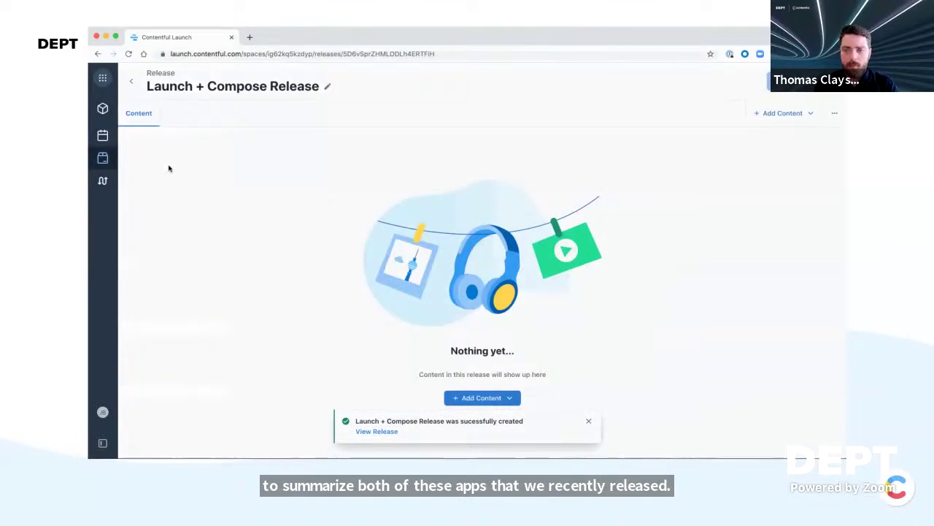
{"action": "left_click", "coordinate": [476, 400]}
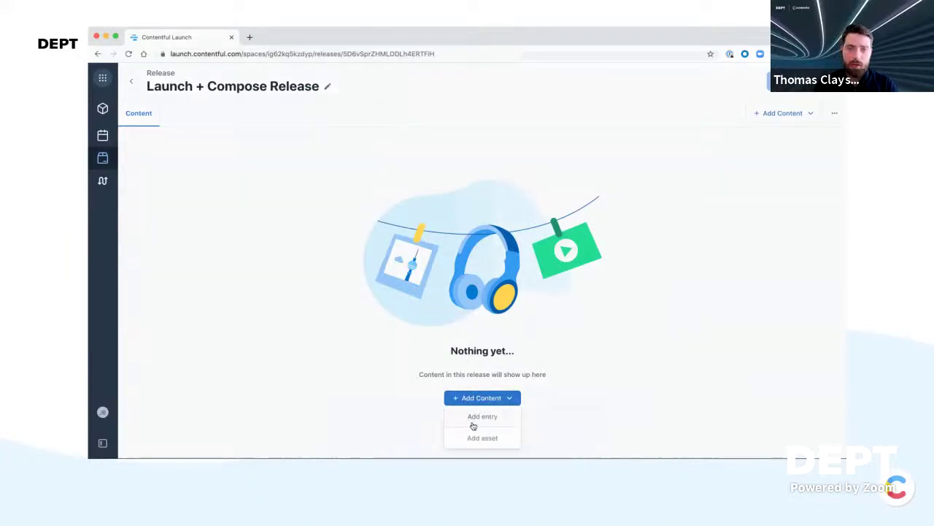
{"action": "left_click", "coordinate": [472, 438]}
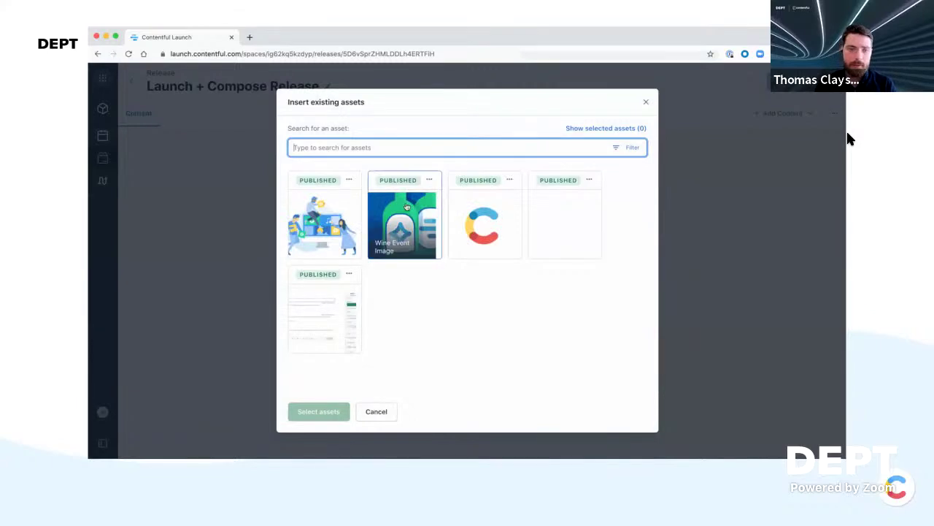
{"action": "left_click", "coordinate": [404, 222]}
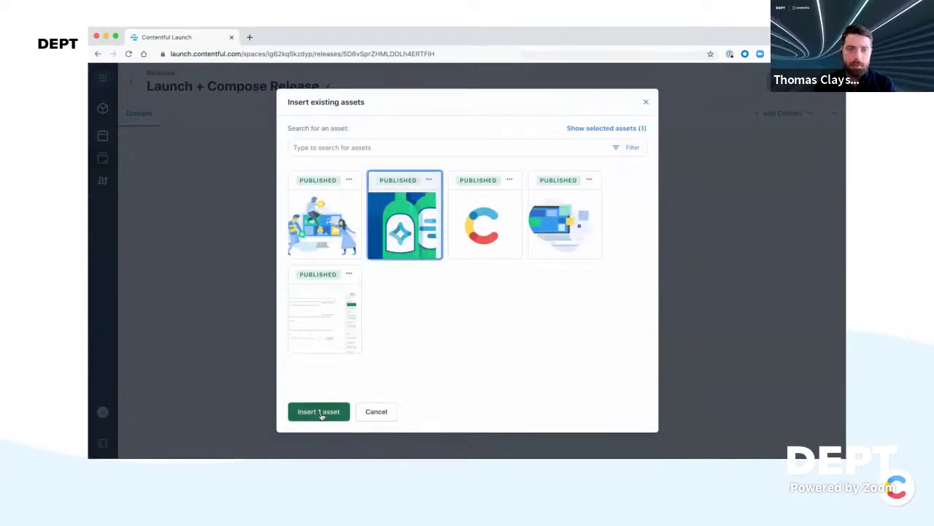
{"action": "left_click", "coordinate": [319, 411]}
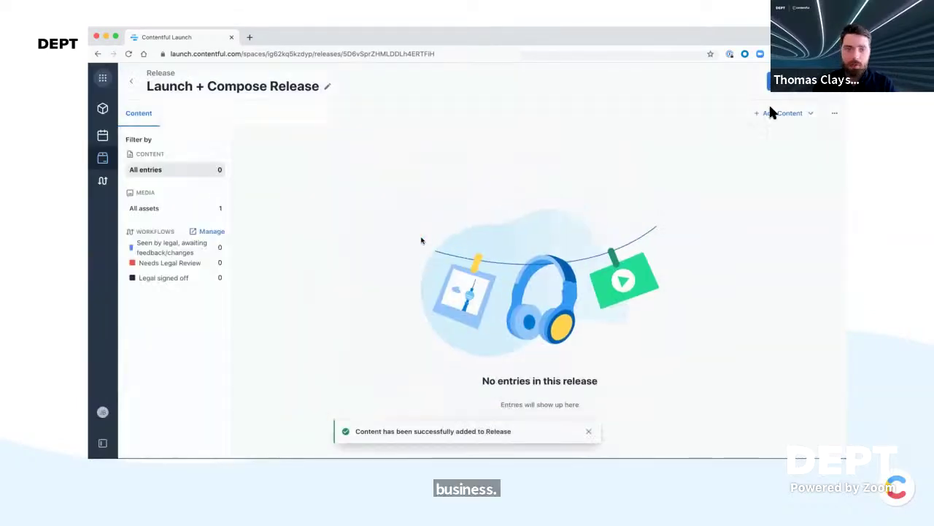